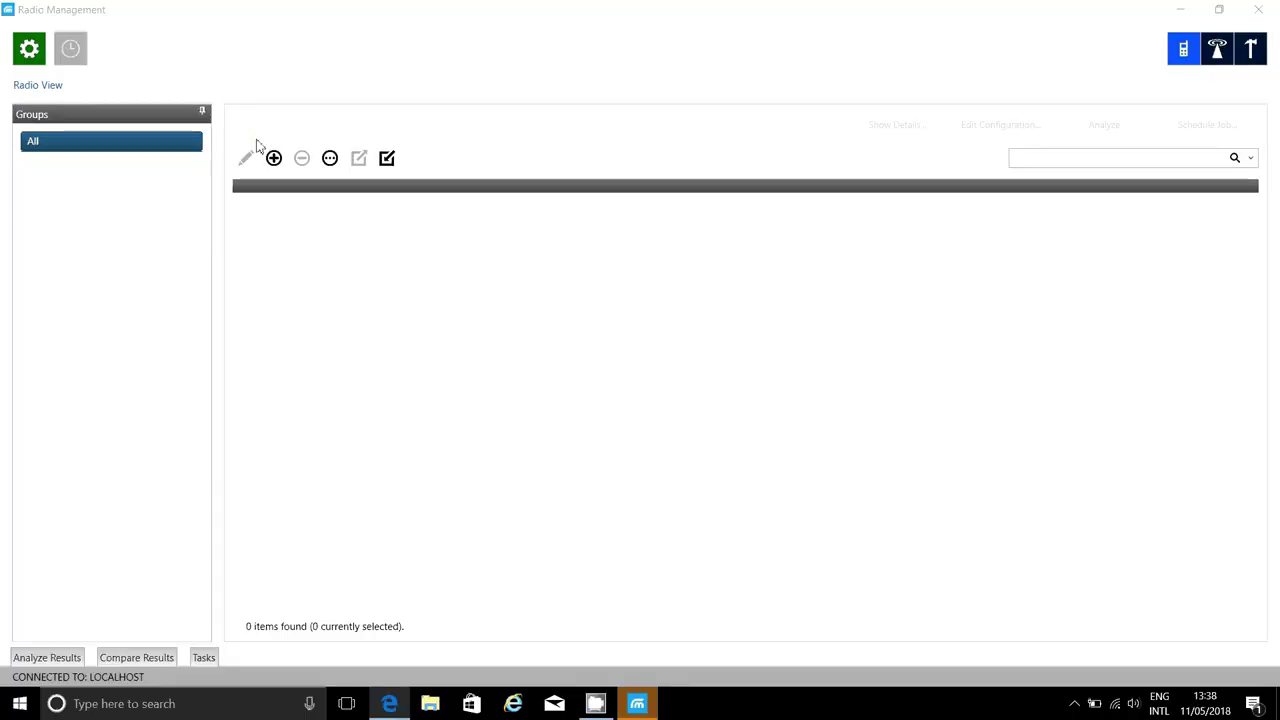
Step: Add a radio with serial number MXQ547056B and CAI 12, and allow the PC to be discoverable on the network
click(276, 162)
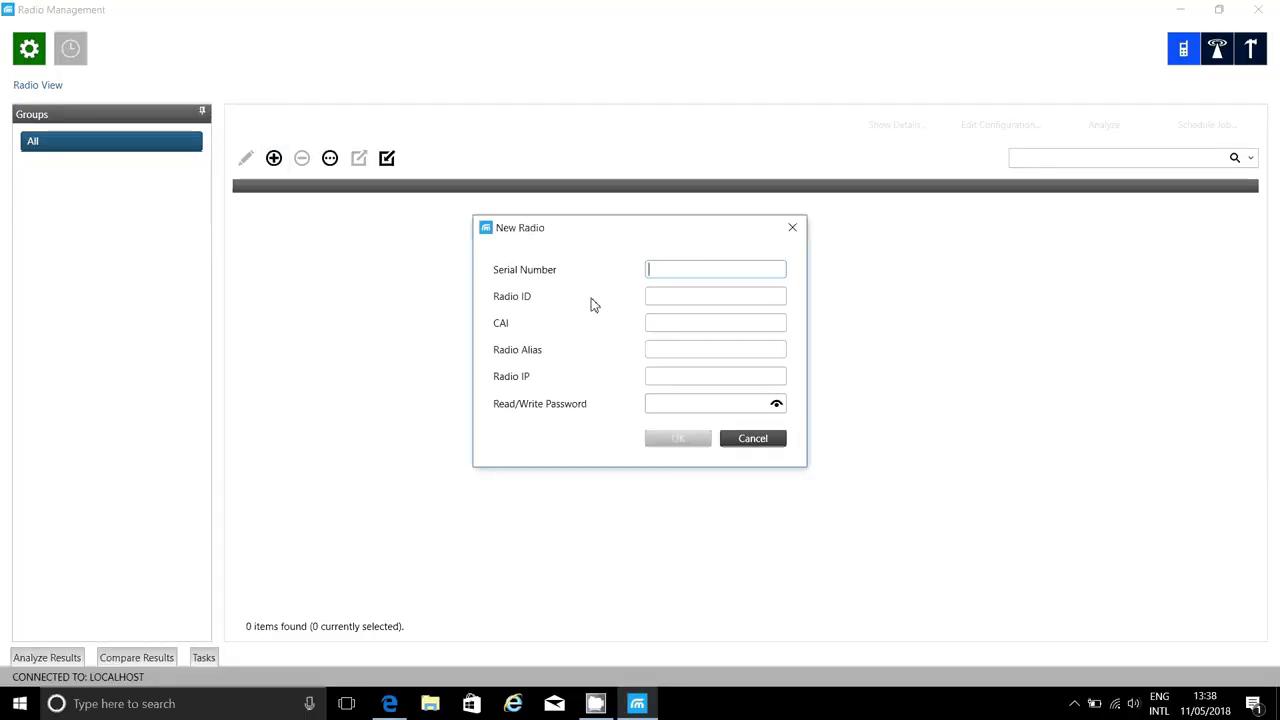
text(MXQ)
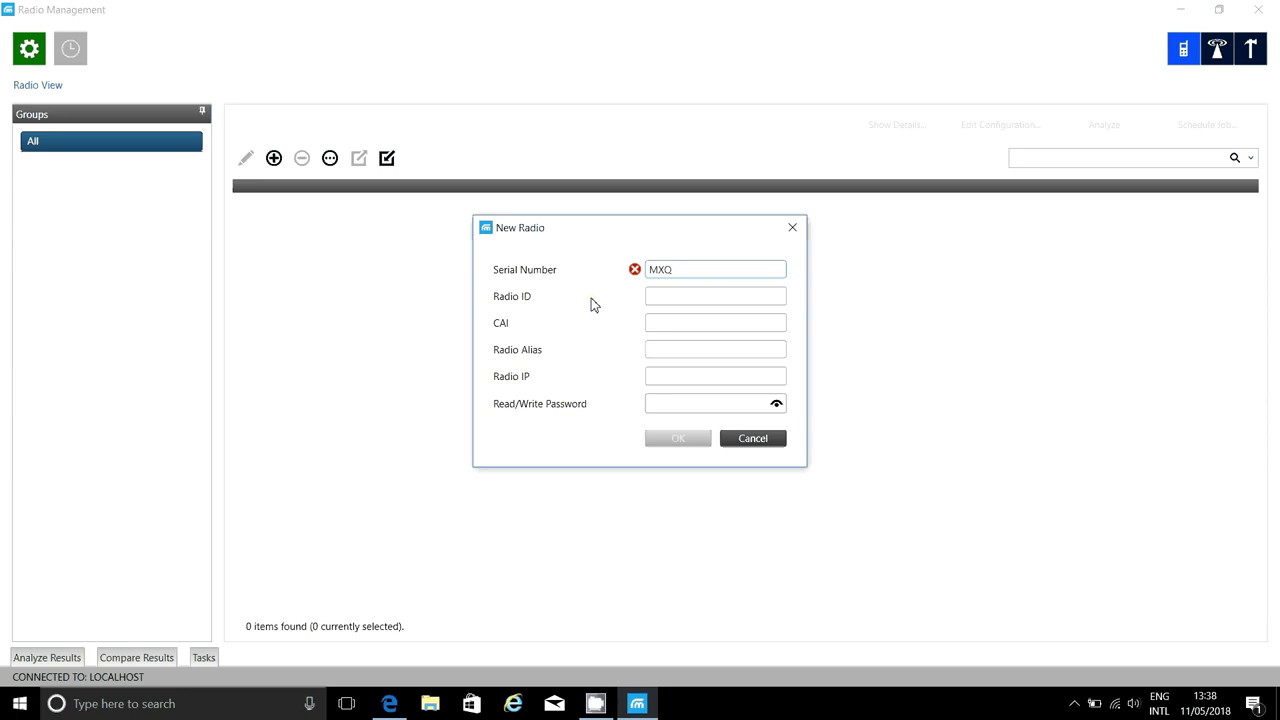
text(547056B)
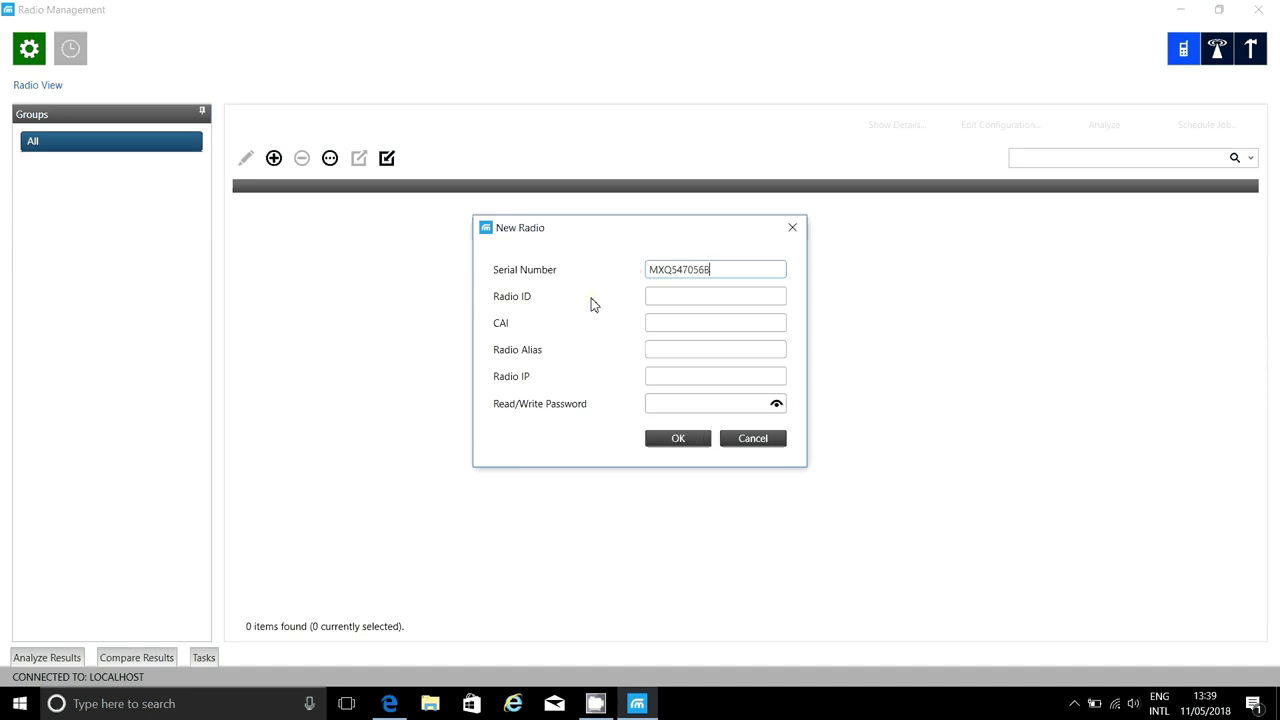
click(656, 328)
text(12)
click(685, 442)
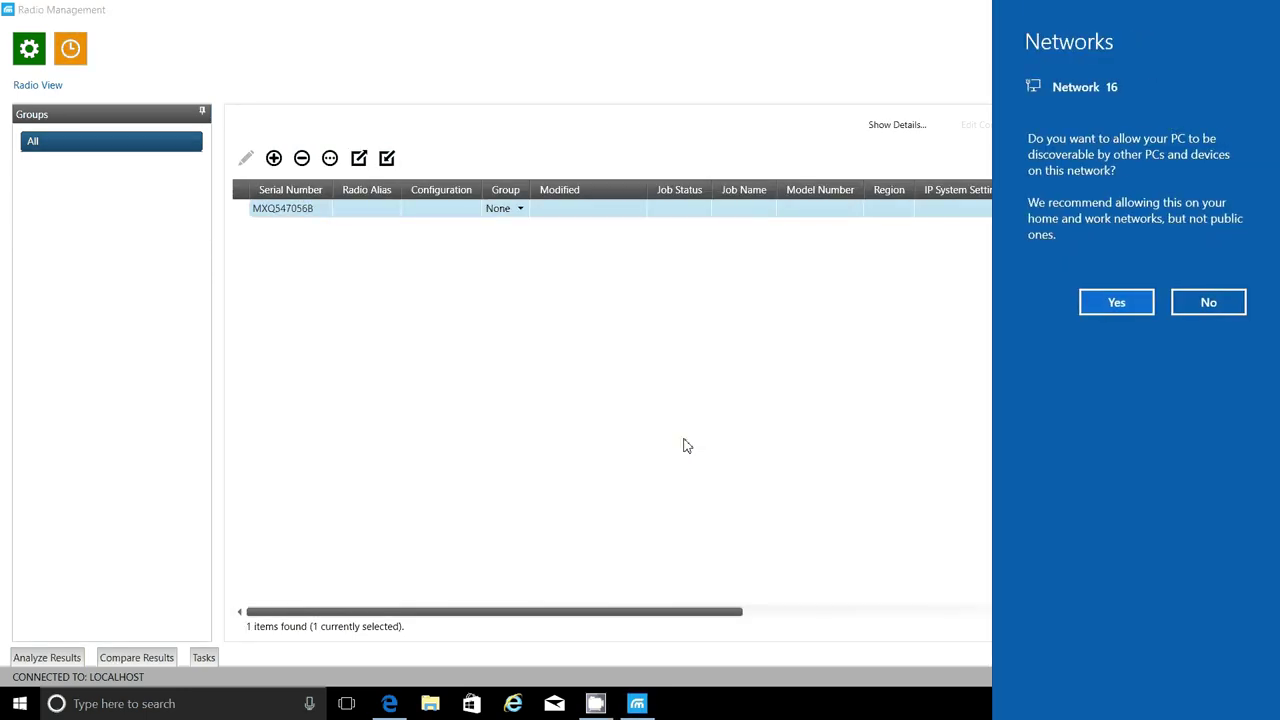
click(1119, 304)
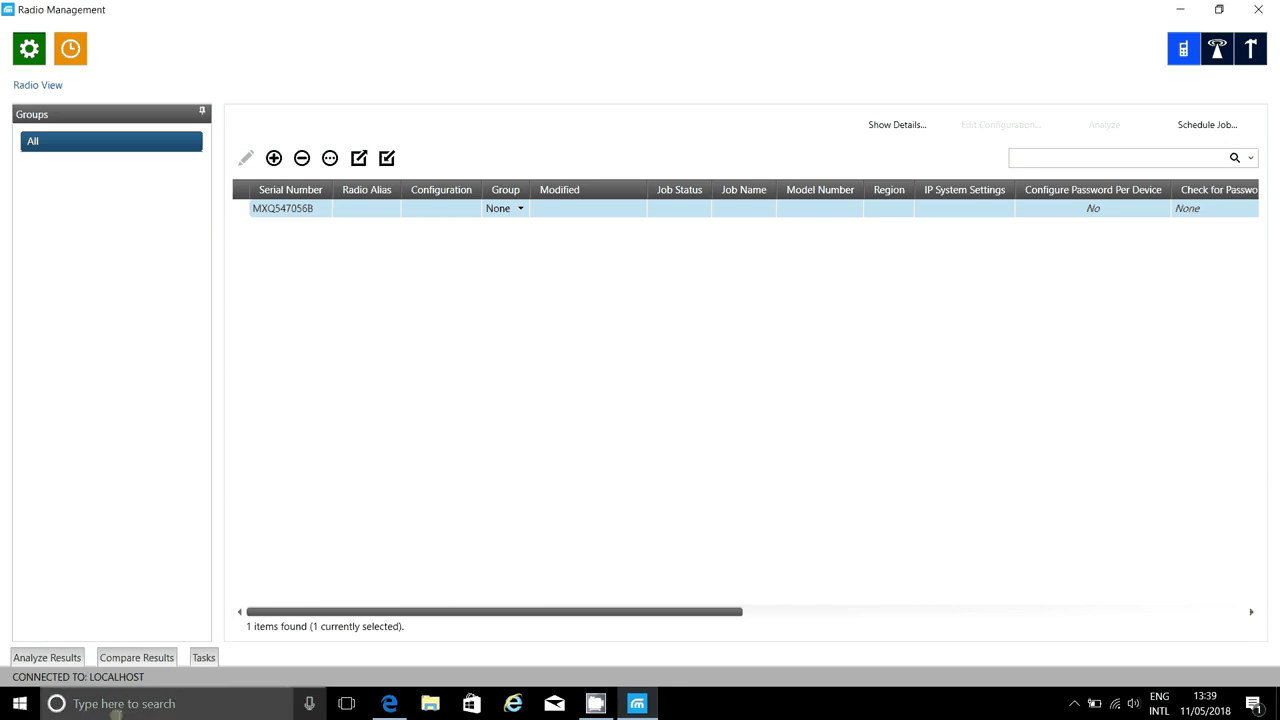
Step: Launch RM Device Monitor and copy the radio serial number from the unknown device's details
click(116, 704)
text(dev)
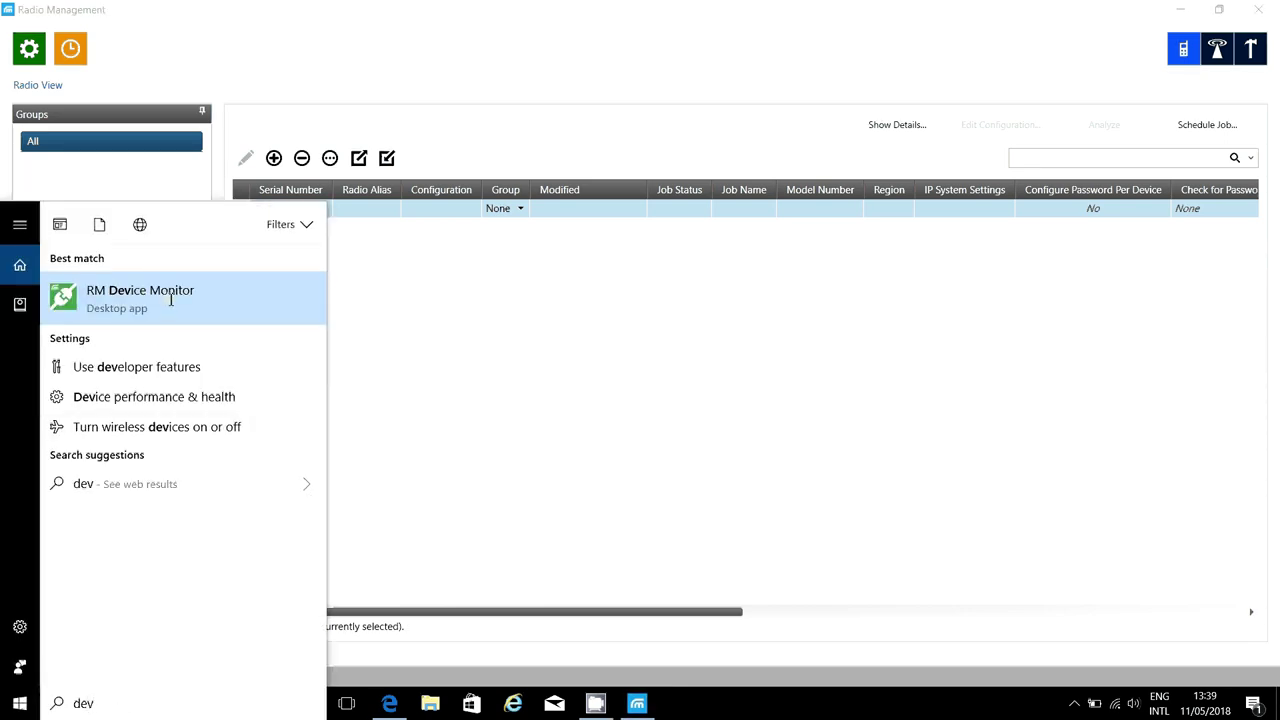
click(171, 299)
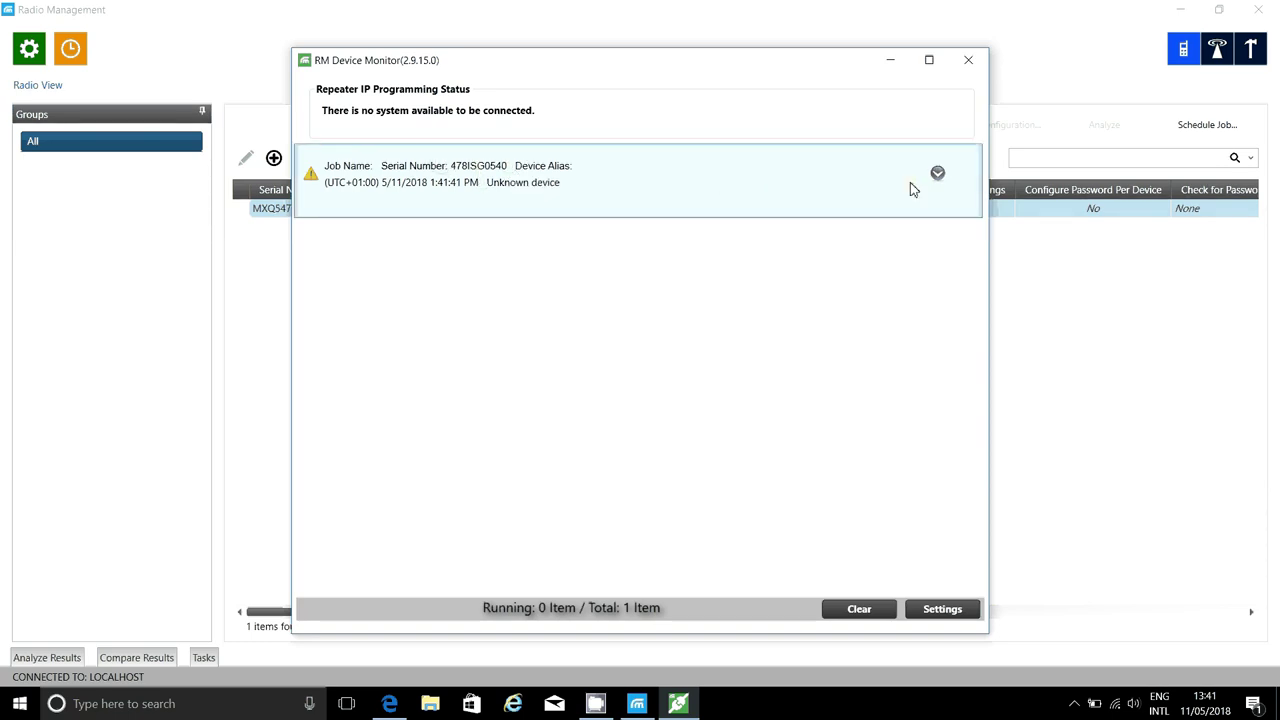
click(940, 175)
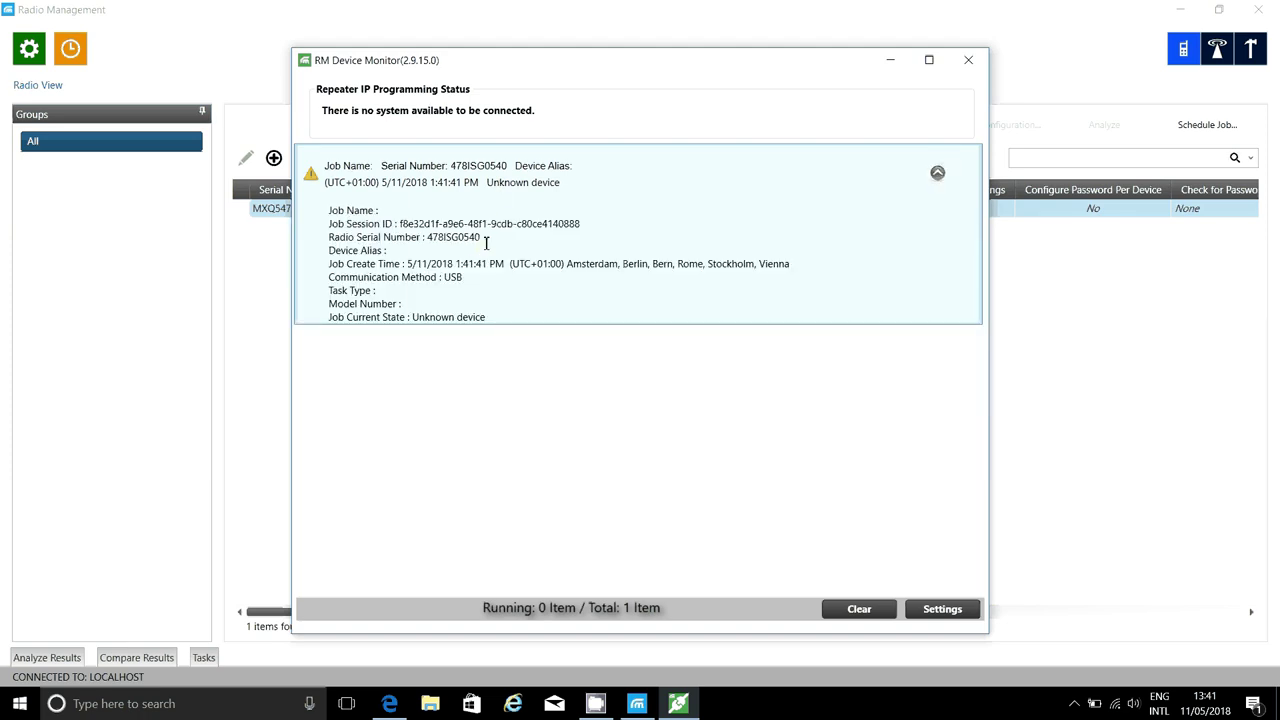
drag(484, 240, 432, 240)
key(ctrl+c)
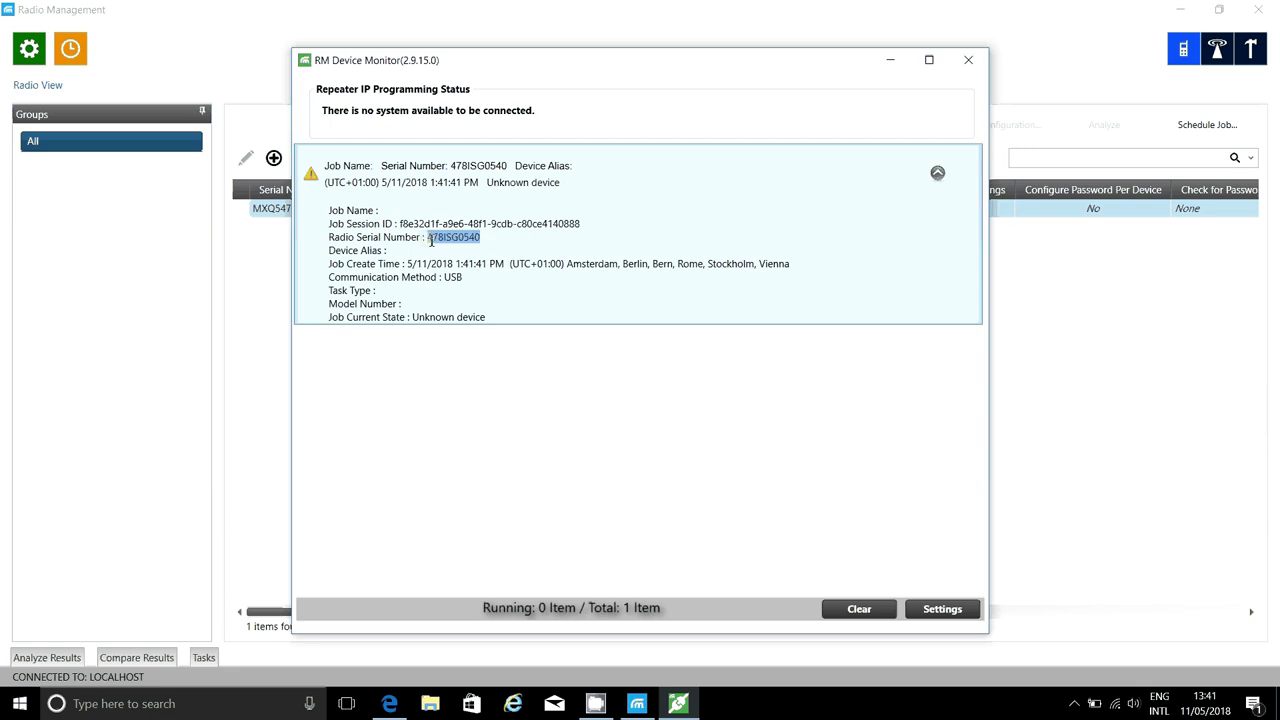
Step: Return to Radio Management and add a new radio using the copied serial number 478ISG0540
click(280, 8)
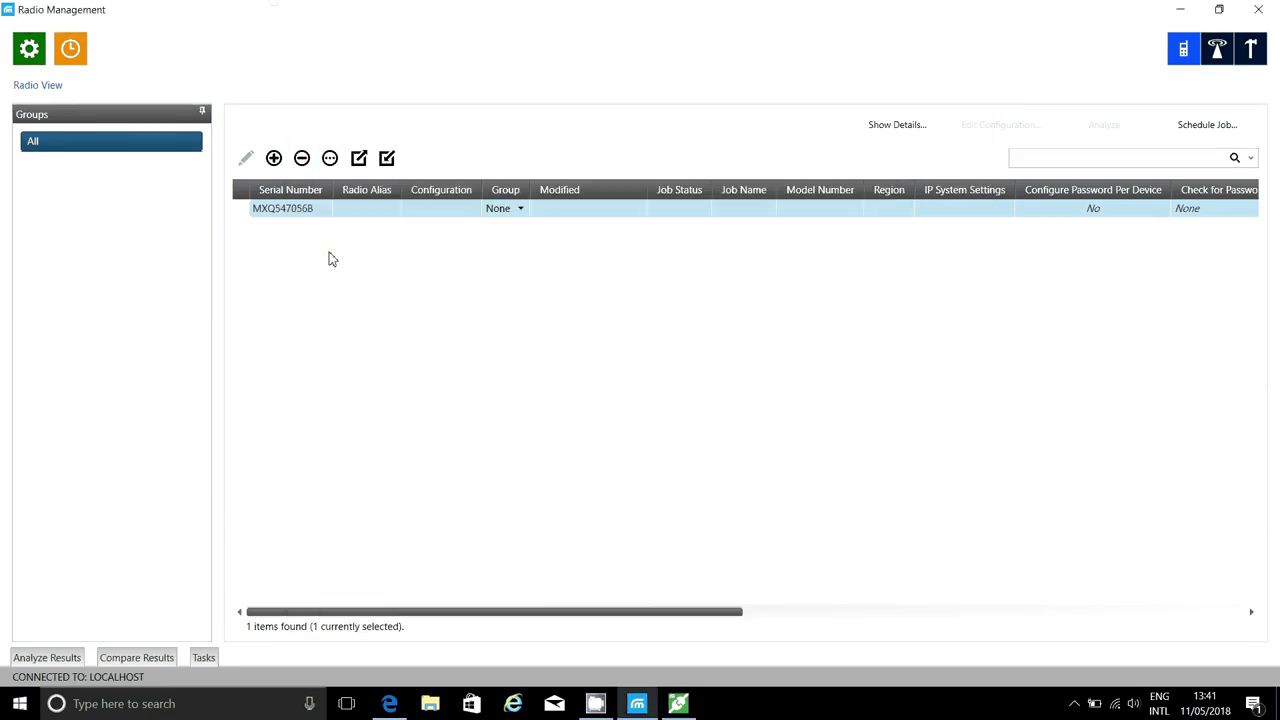
click(274, 158)
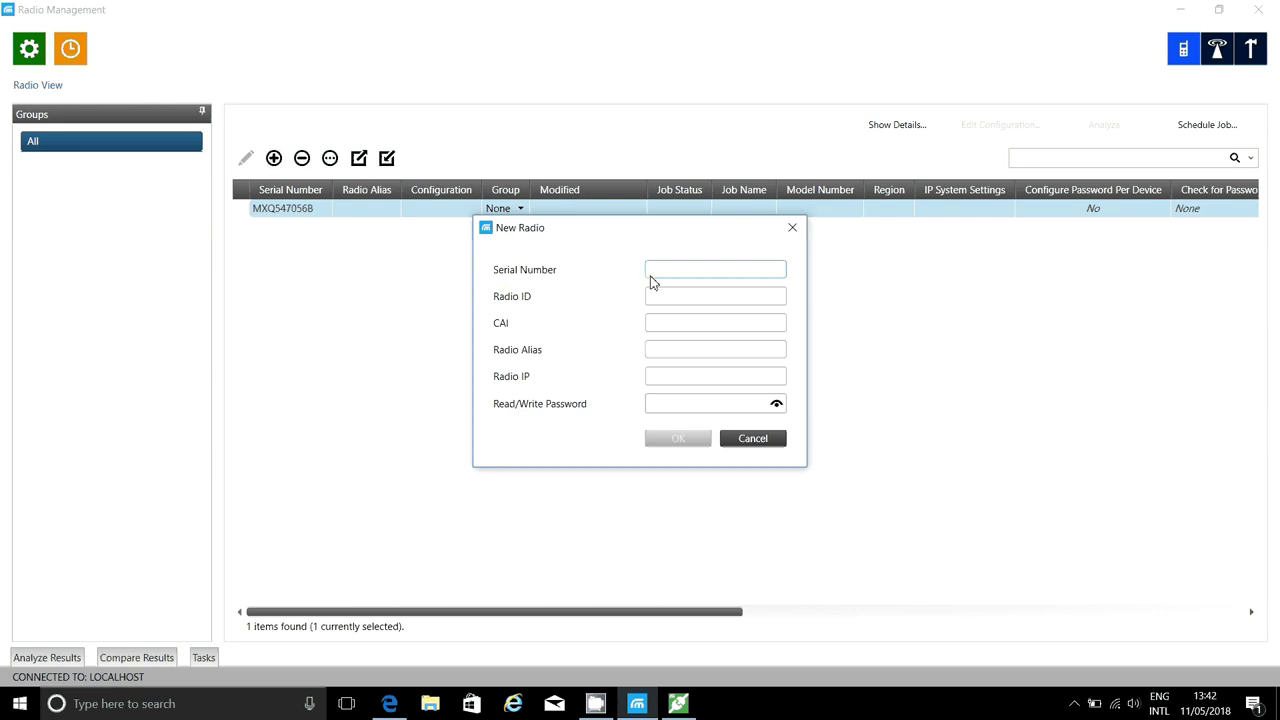
key(ctrl+v)
click(680, 440)
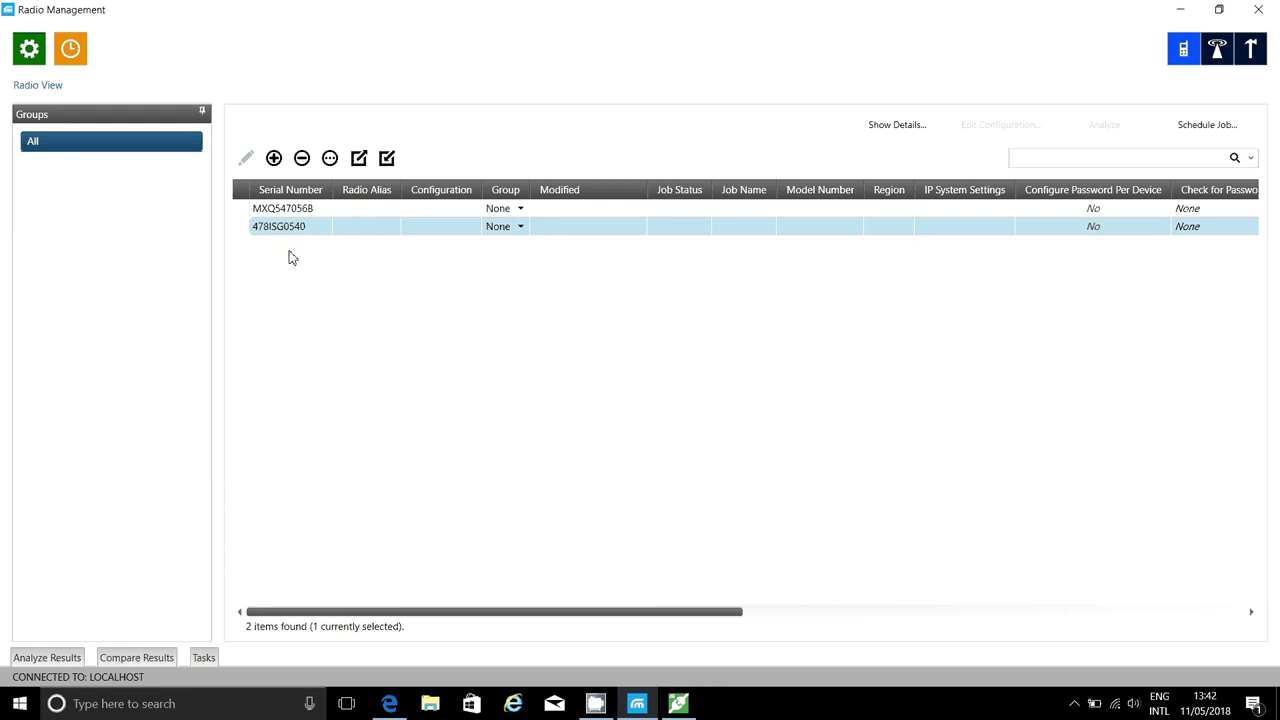
Step: Schedule a read job for radio 478ISG0540 over USB + Wireless (LAN) with Generate configuration enabled
mouse_move(242, 230)
right_click(243, 231)
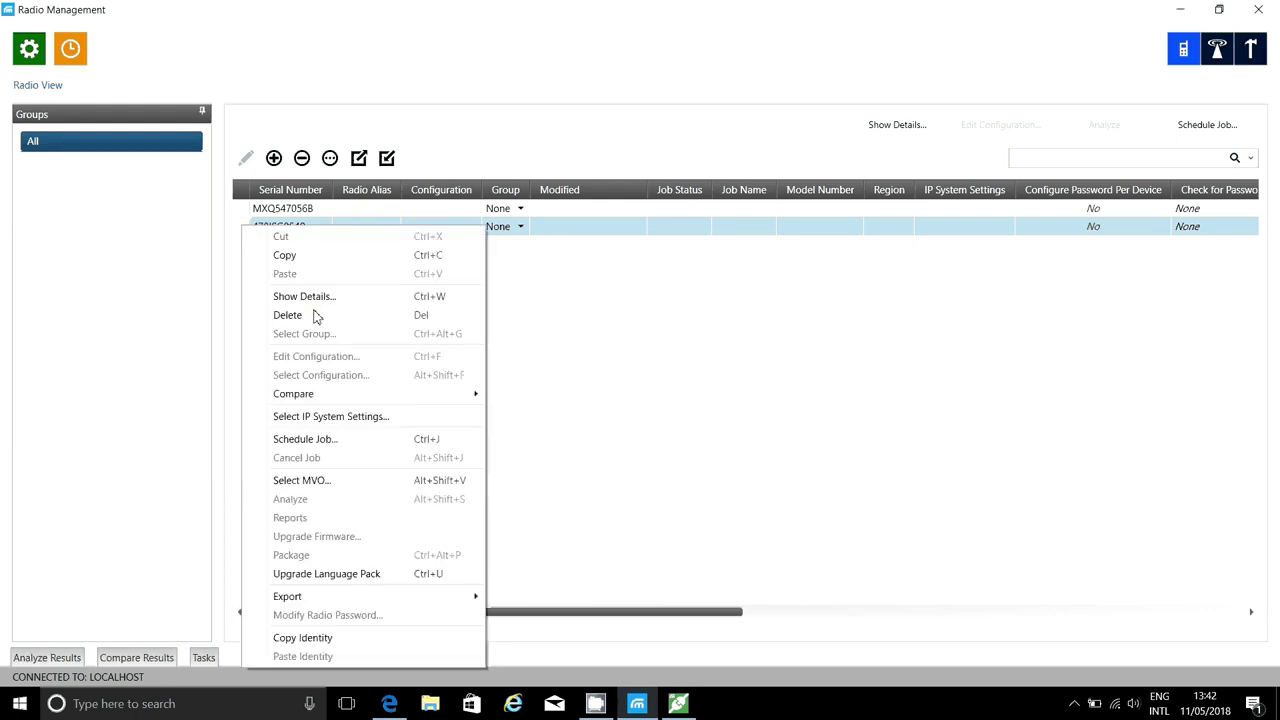
click(348, 447)
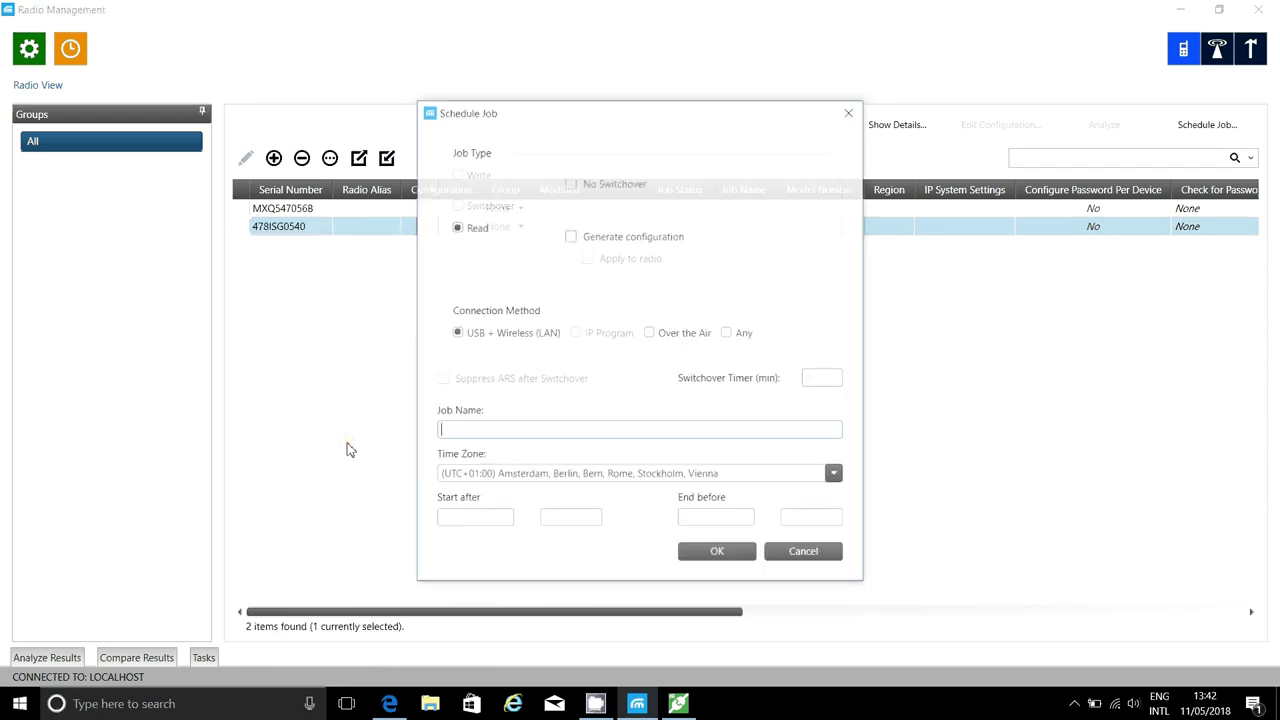
click(635, 241)
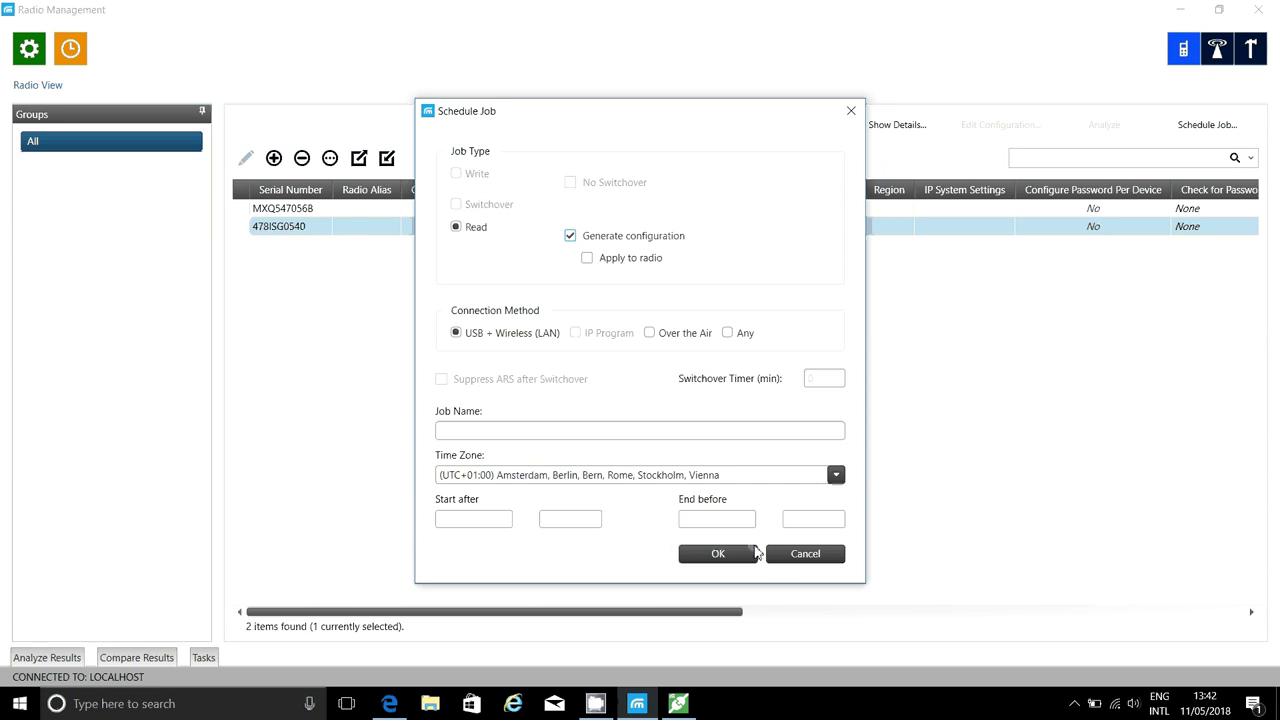
click(718, 554)
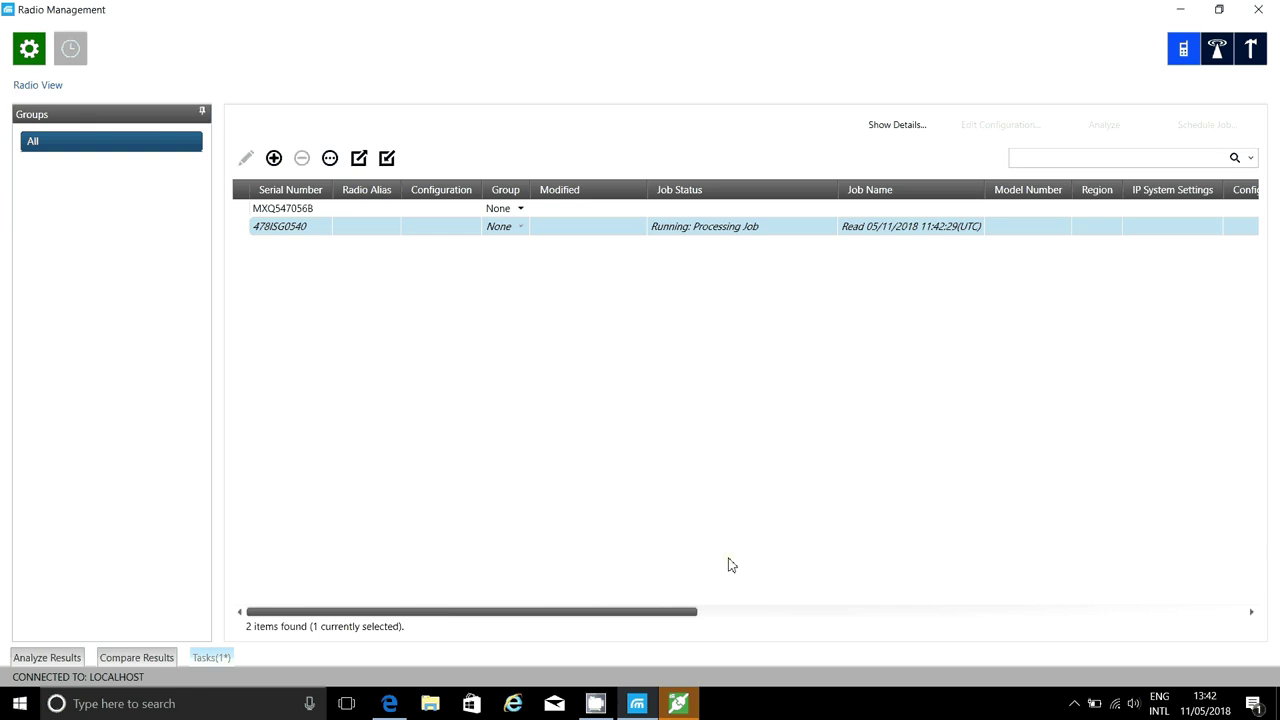
Step: Switch to RM Device Monitor to check the read job and clear the list of job entries
mouse_move(697, 708)
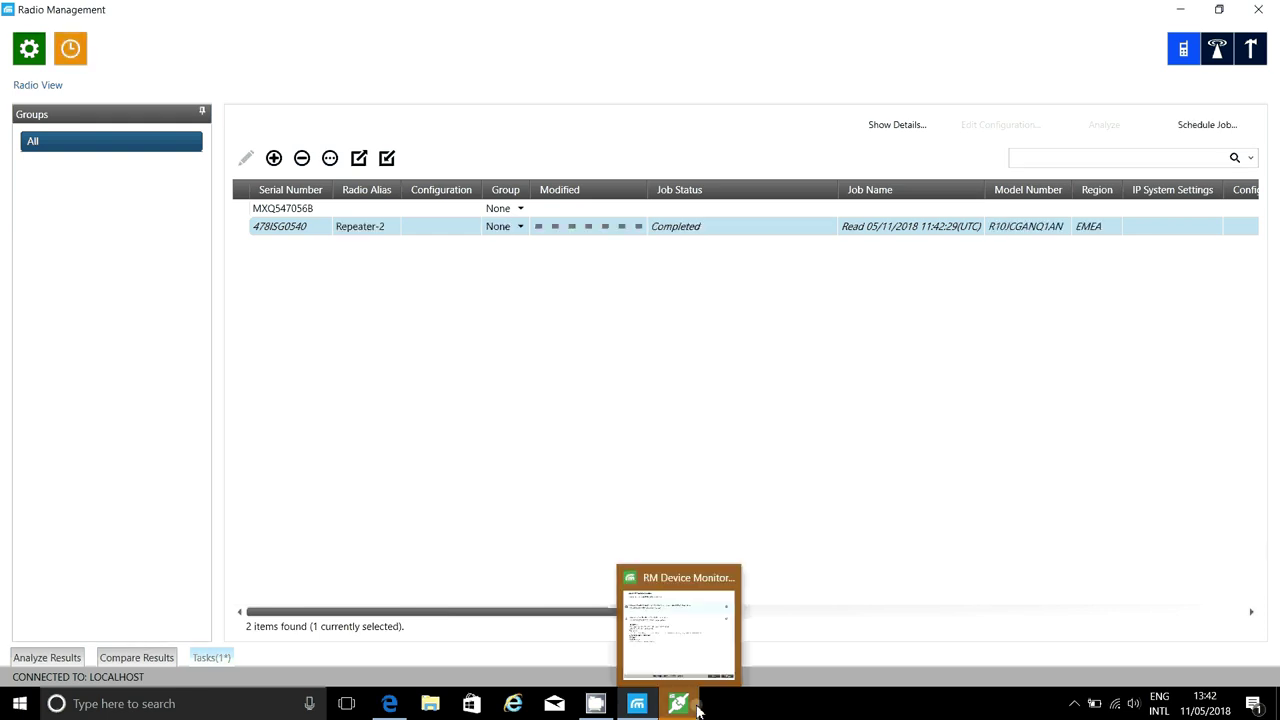
click(679, 706)
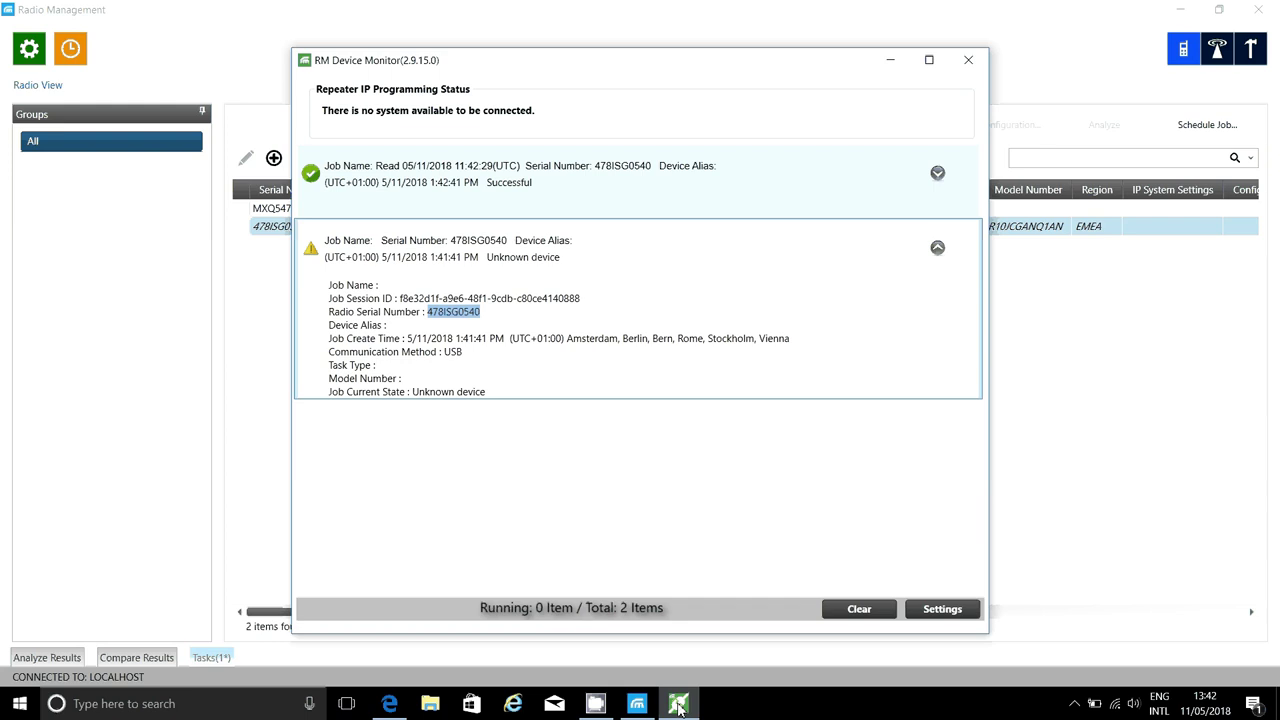
click(268, 276)
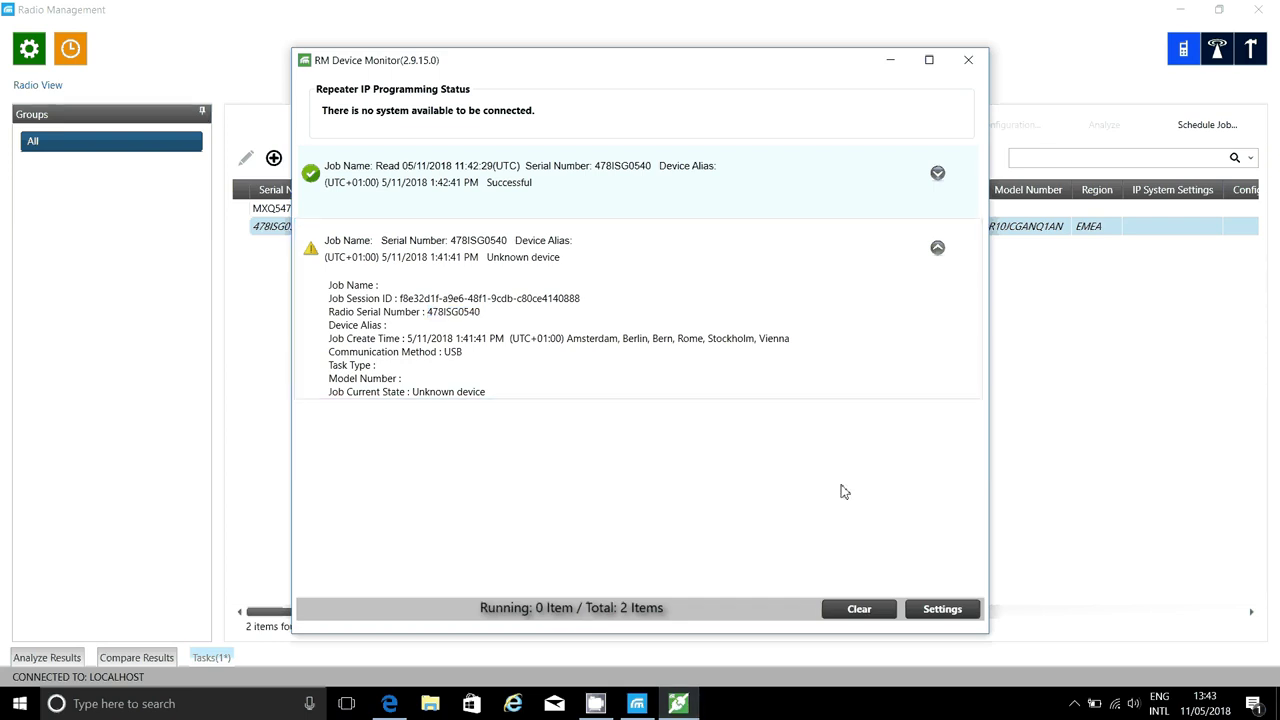
click(864, 617)
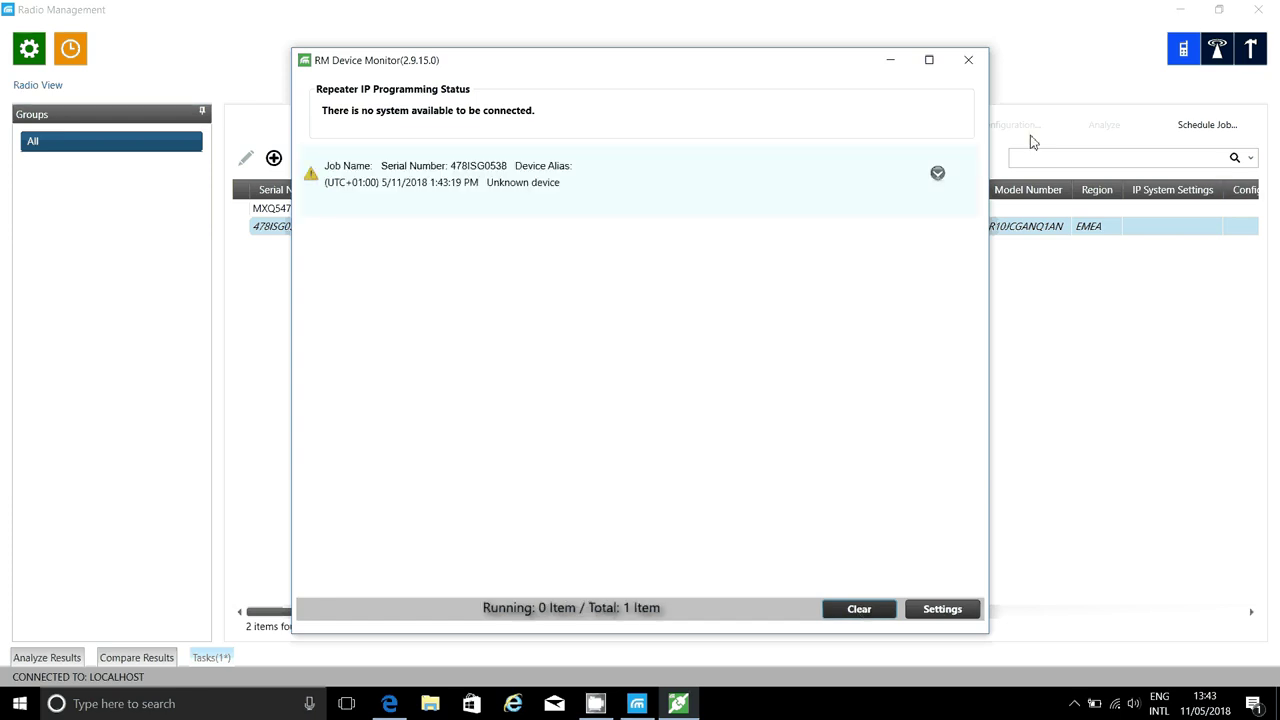
Step: Copy the newly detected device's radio serial number from its details and close RM Device Monitor
click(936, 175)
drag(480, 240, 430, 240)
key(ctrl+c)
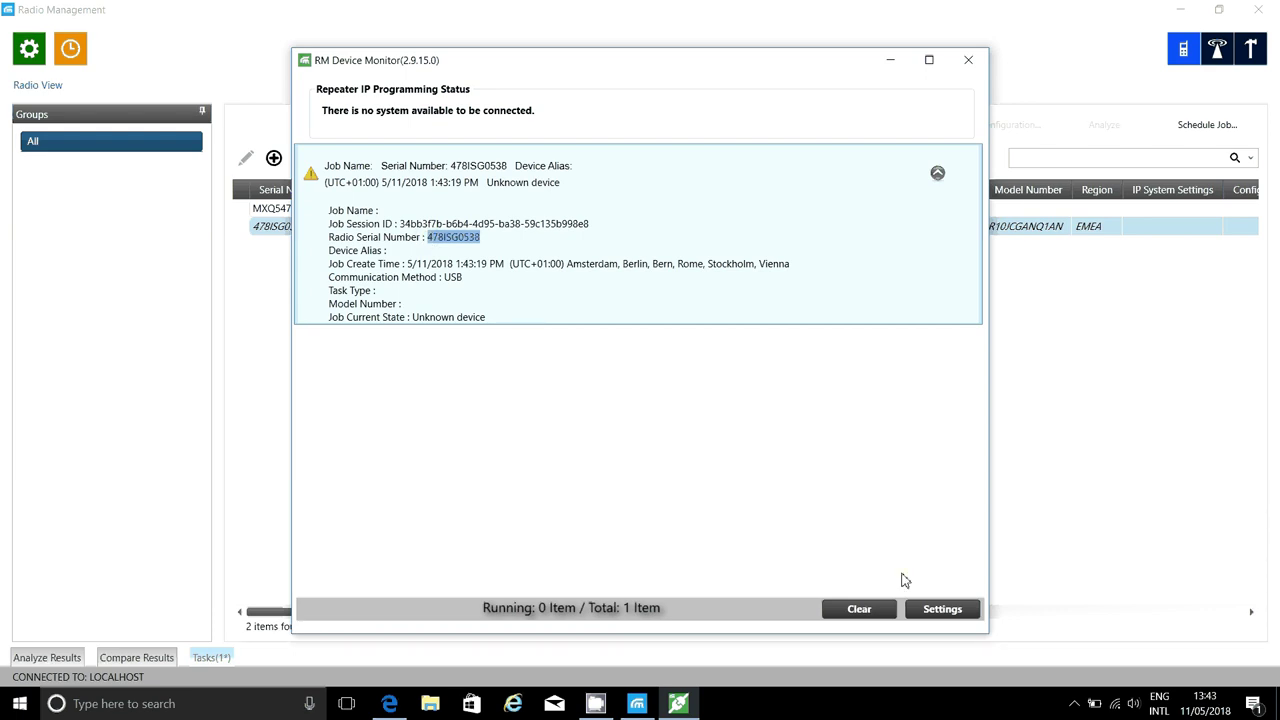
click(972, 66)
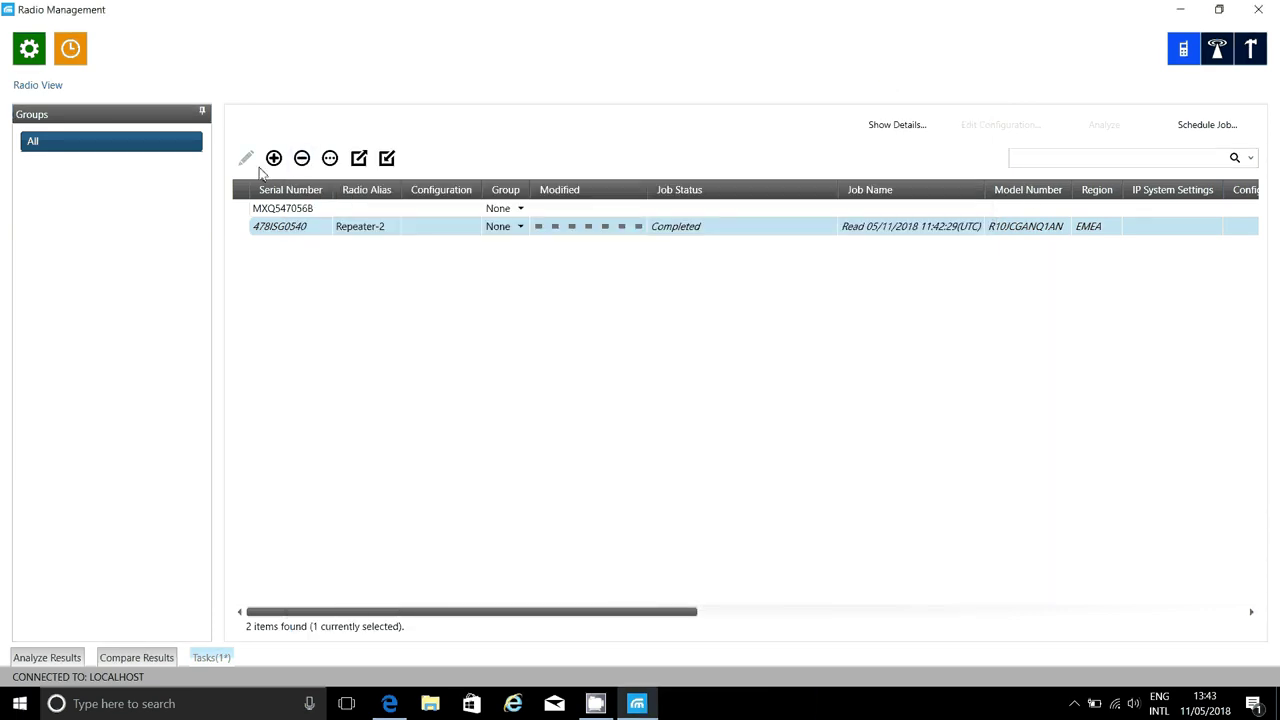
Step: Add another radio using the copied serial number 478ISG0538
click(273, 160)
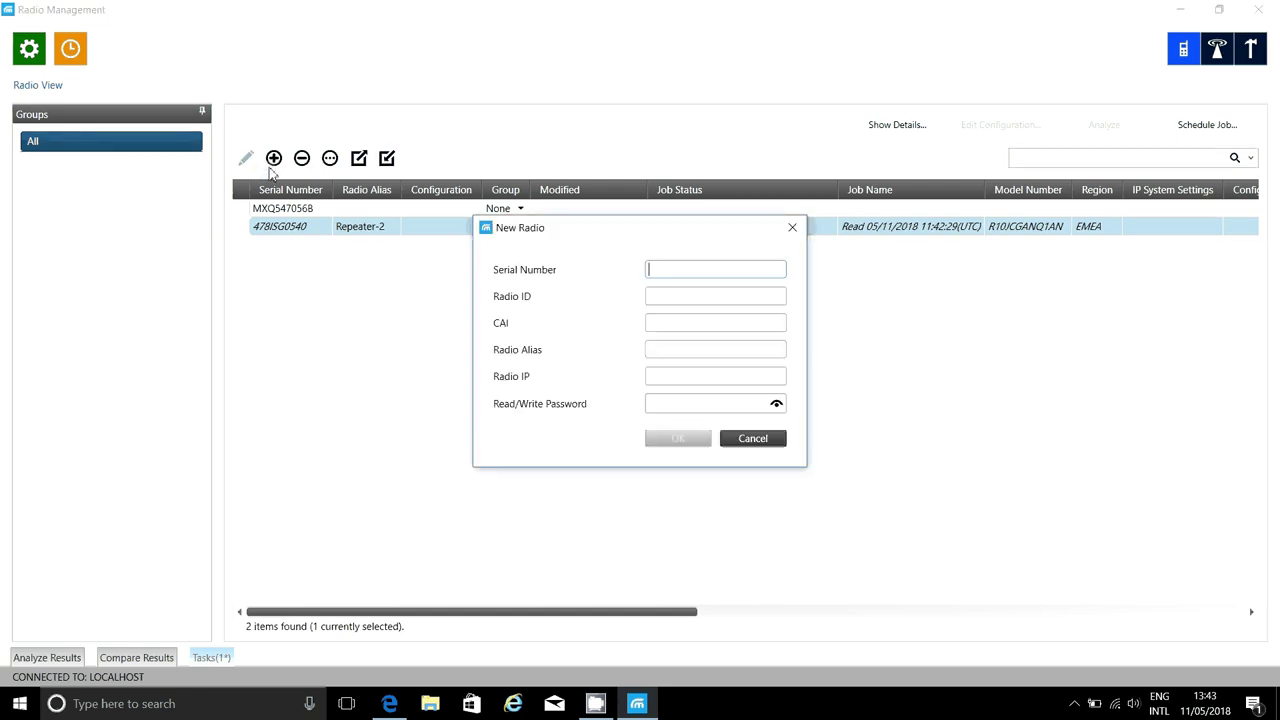
key(ctrl+v)
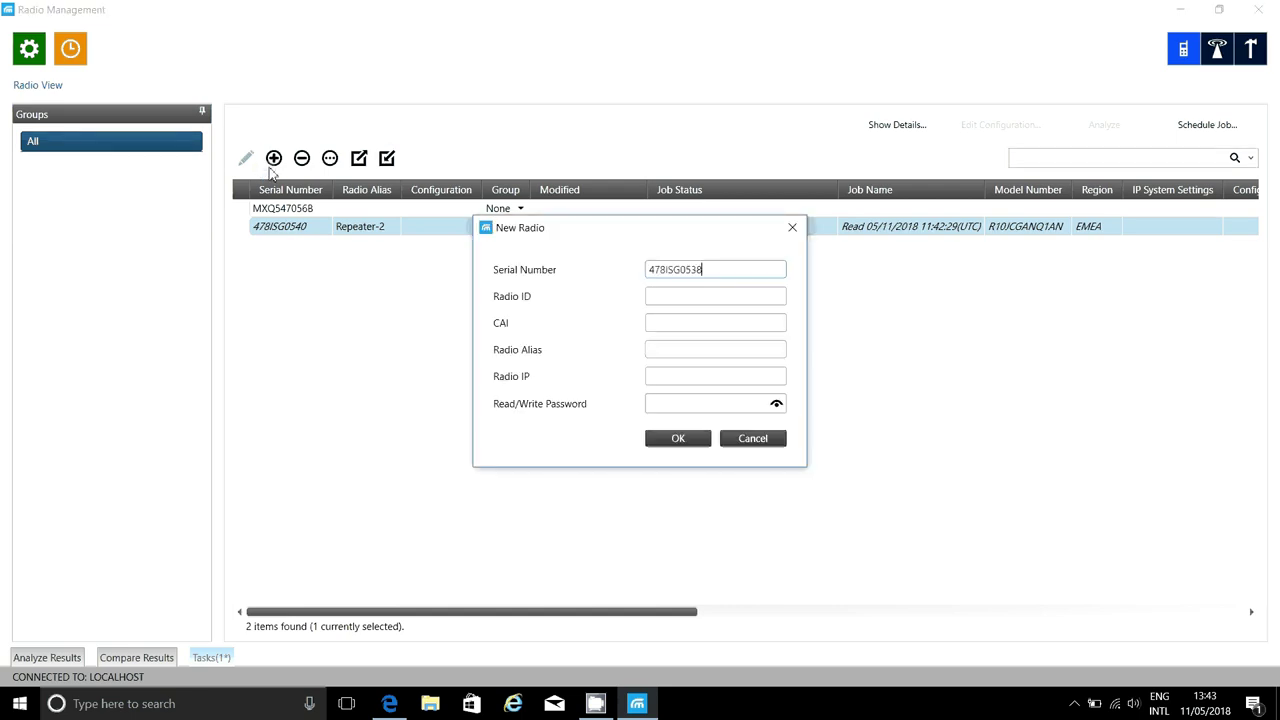
click(686, 446)
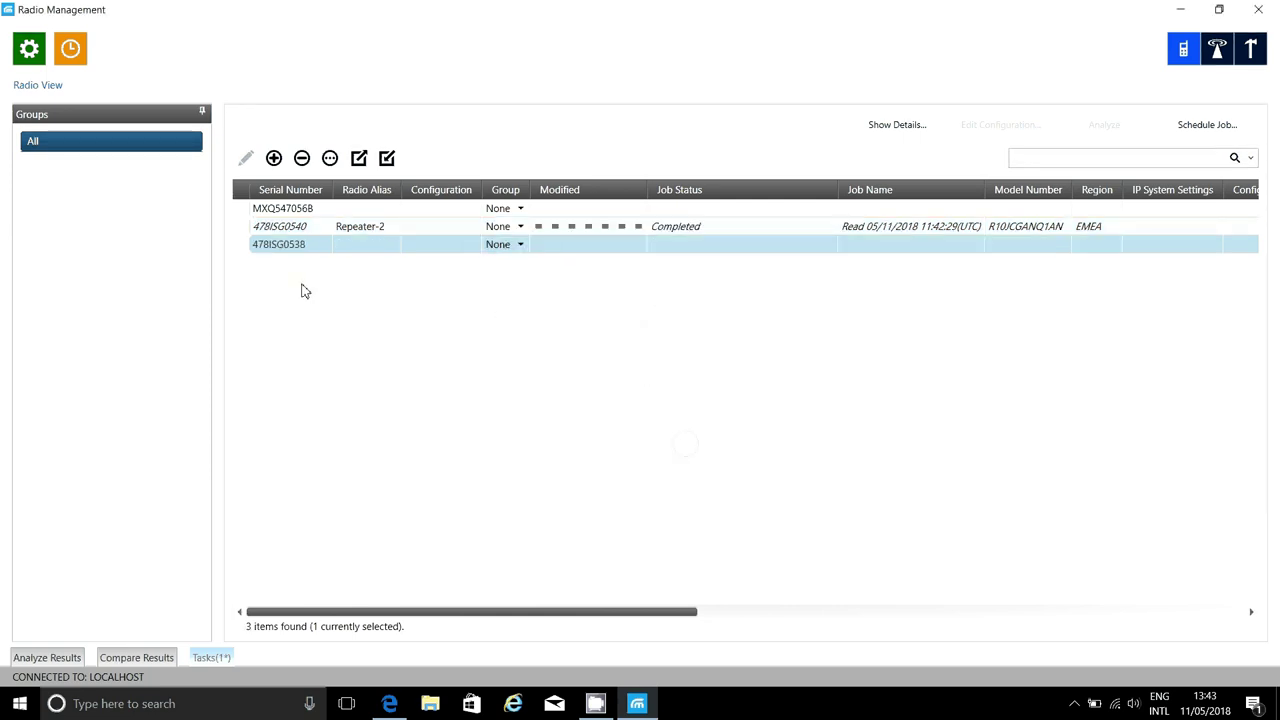
Step: Schedule a read job for radio 478ISG0538 over USB + Wireless (LAN) with Generate configuration enabled
right_click(277, 254)
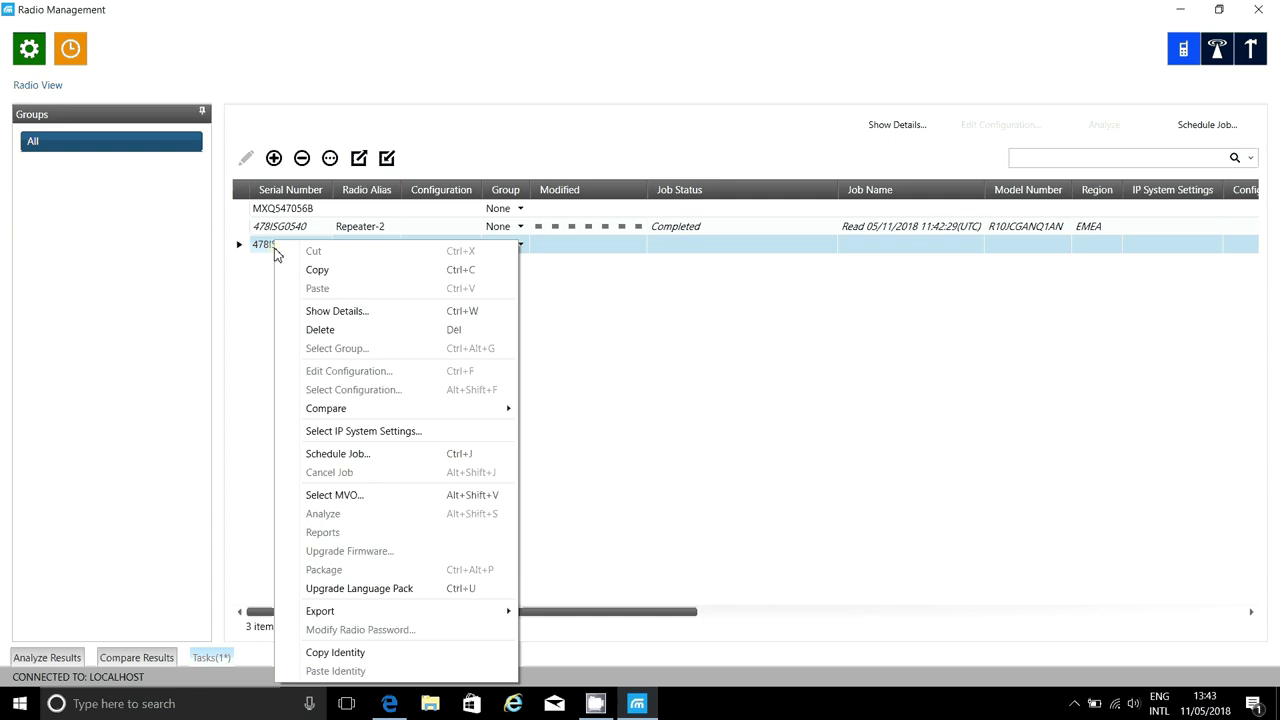
click(376, 458)
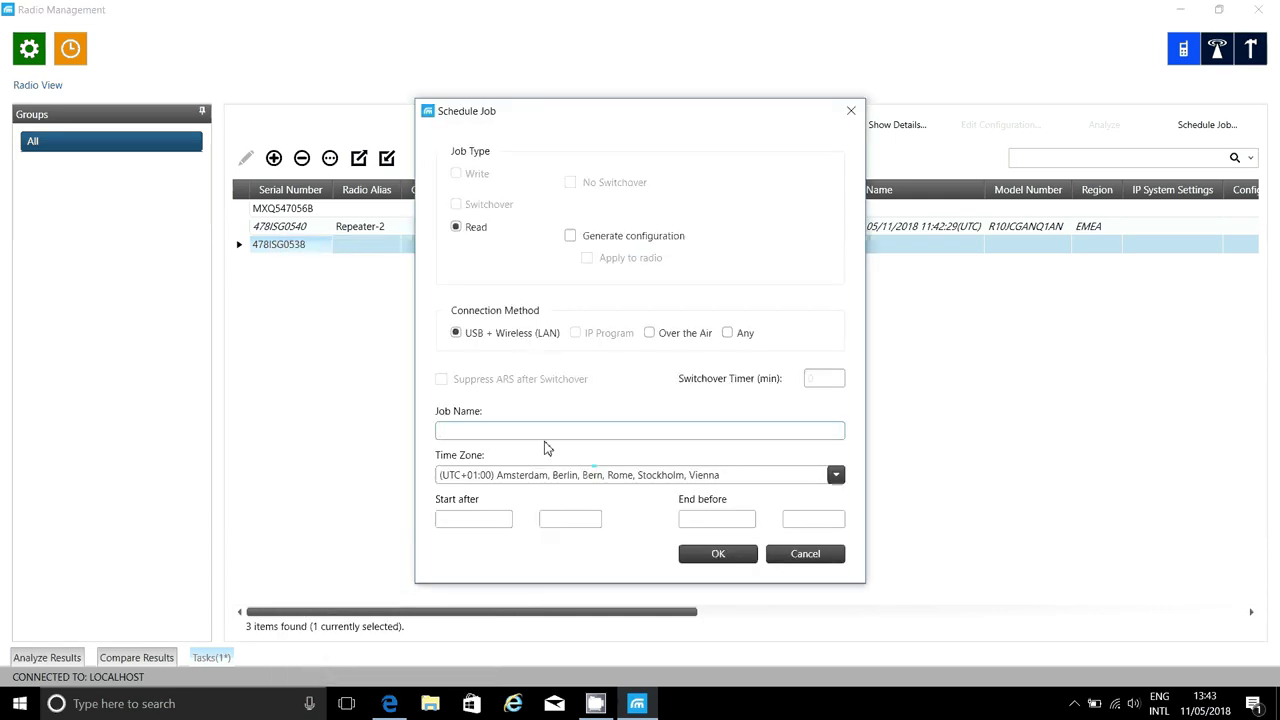
click(570, 237)
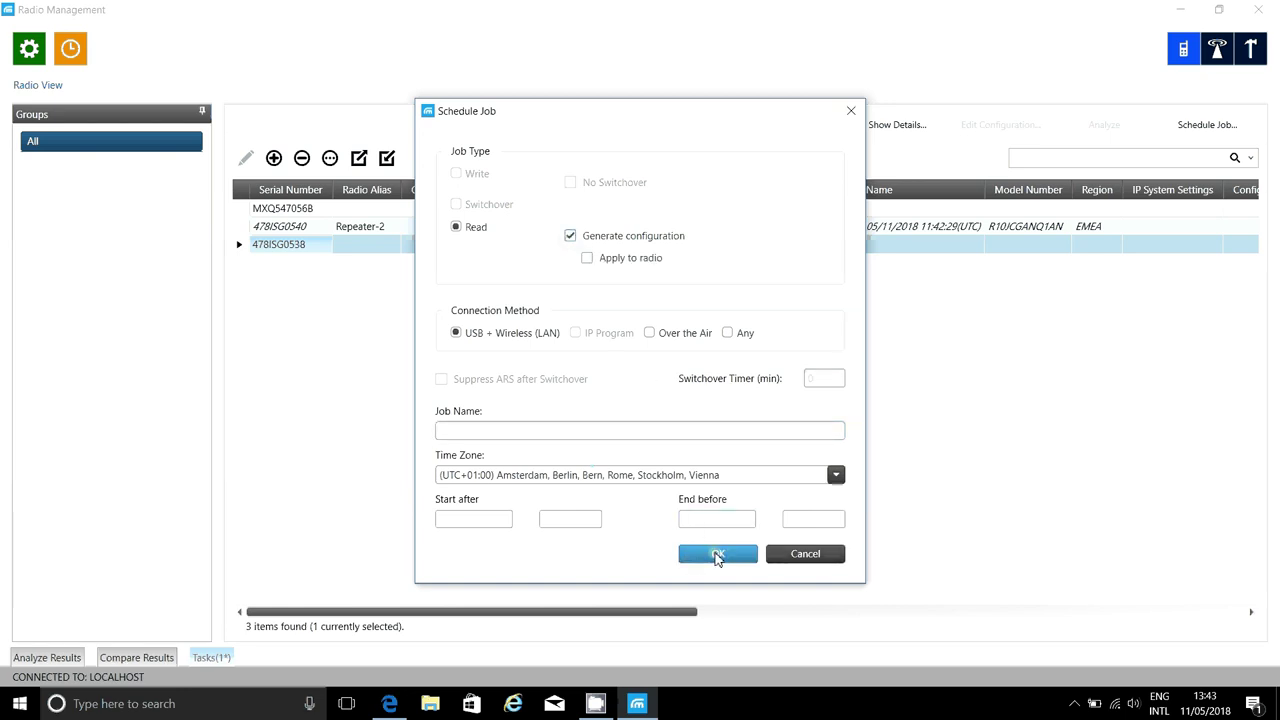
click(722, 556)
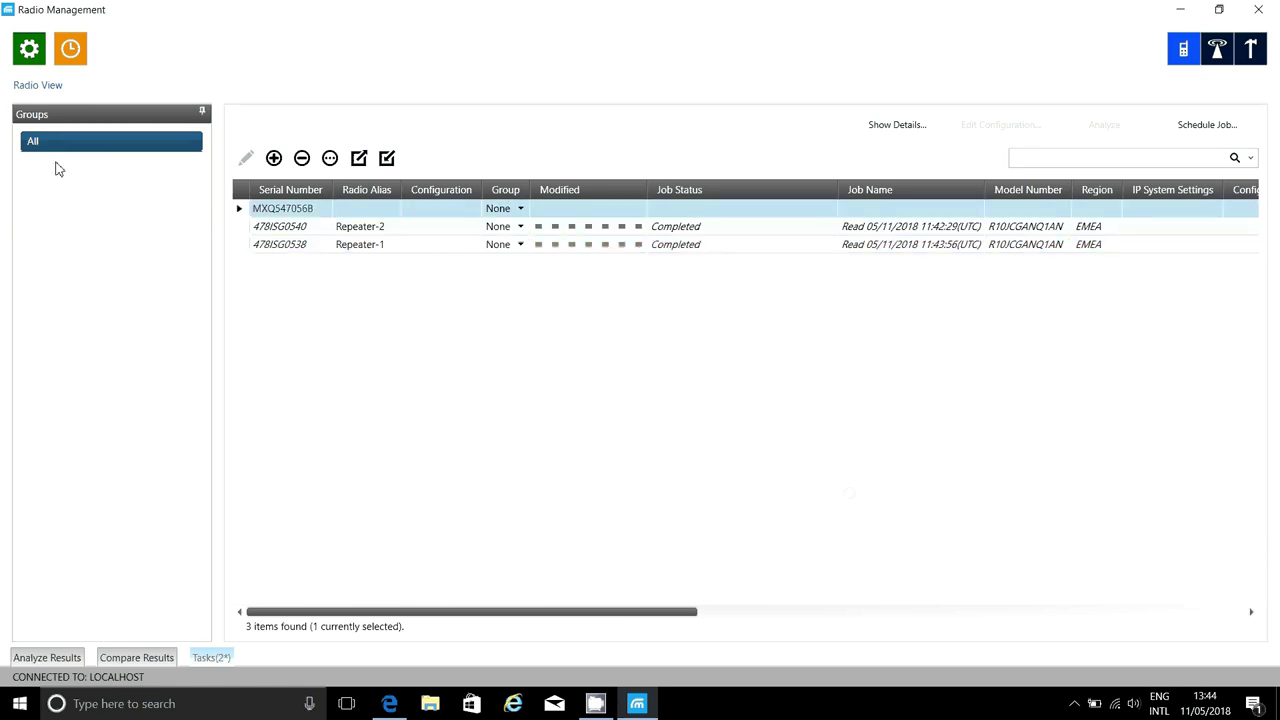
Step: Add an IP system settings entry for a Capacity Max System Server with alias Baroda and trunking controller IP 172.21.0.1
click(31, 52)
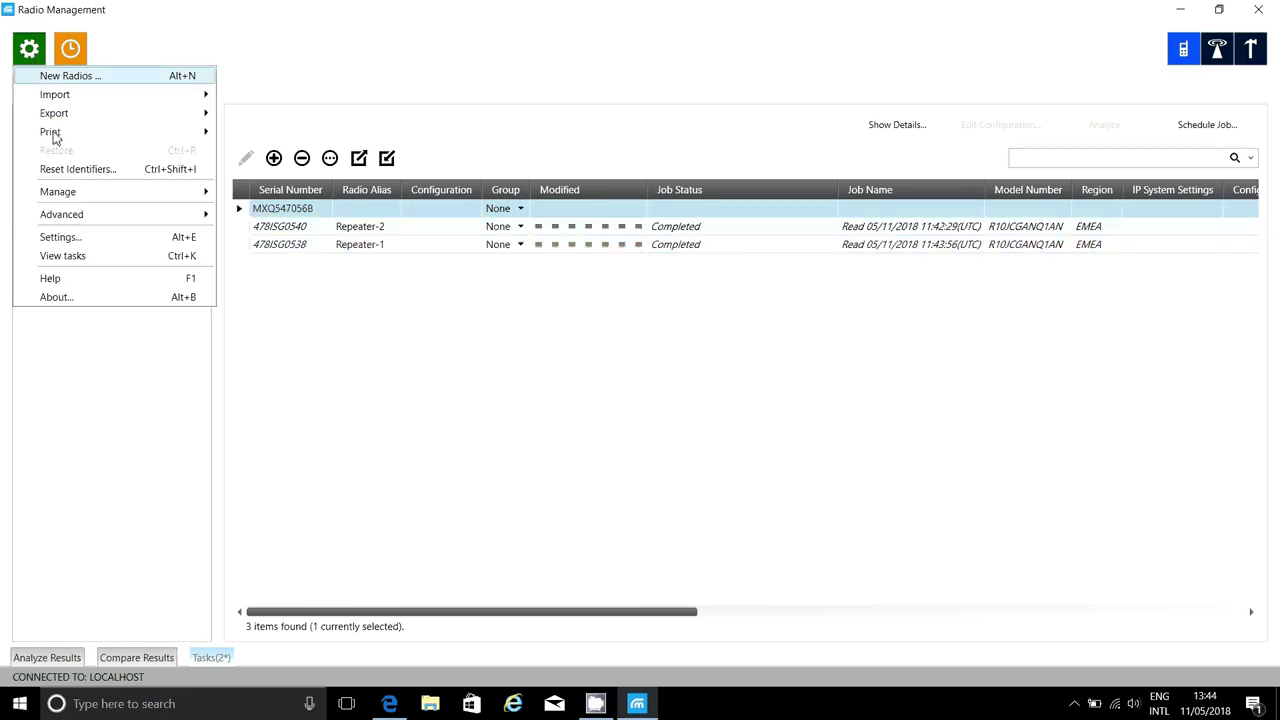
mouse_move(82, 196)
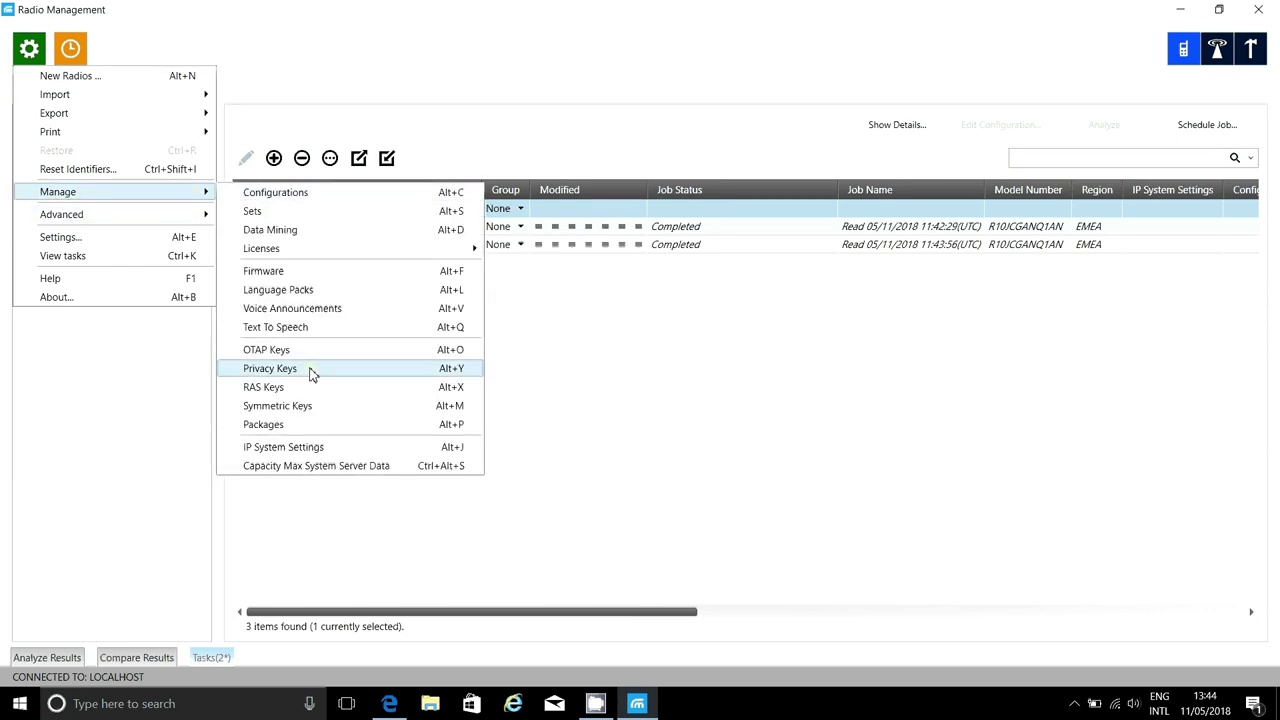
click(322, 456)
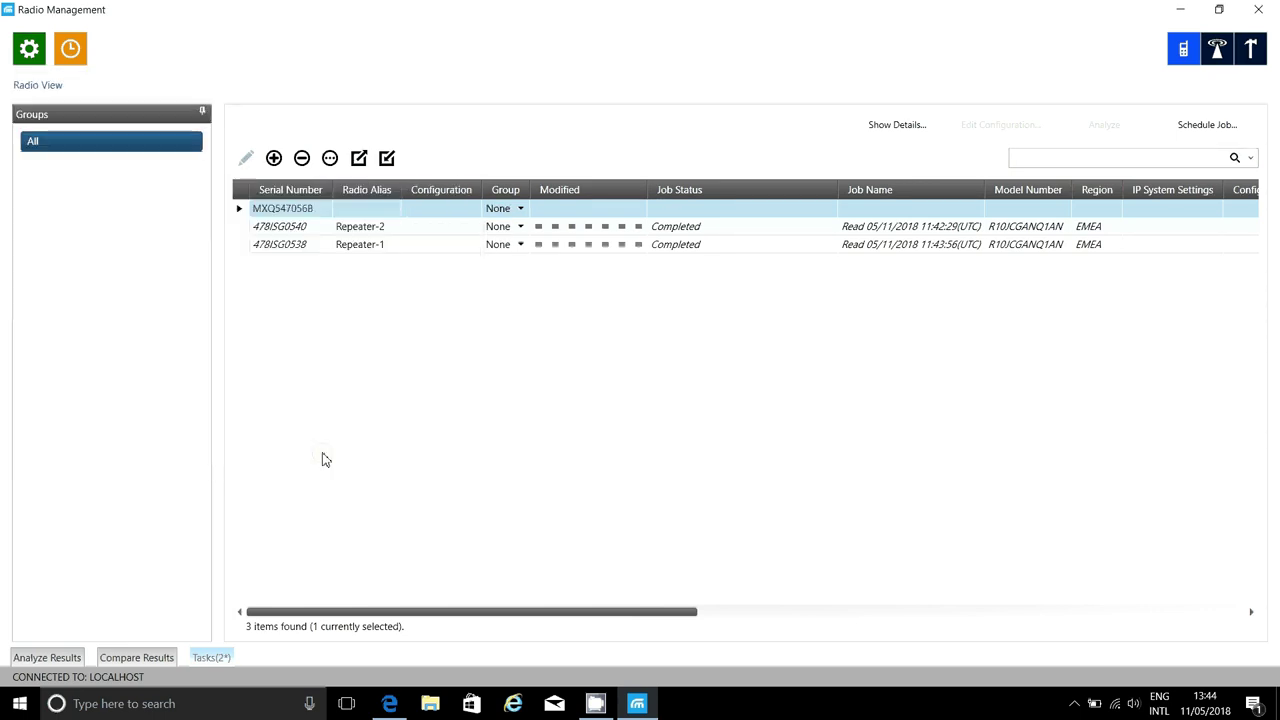
click(62, 126)
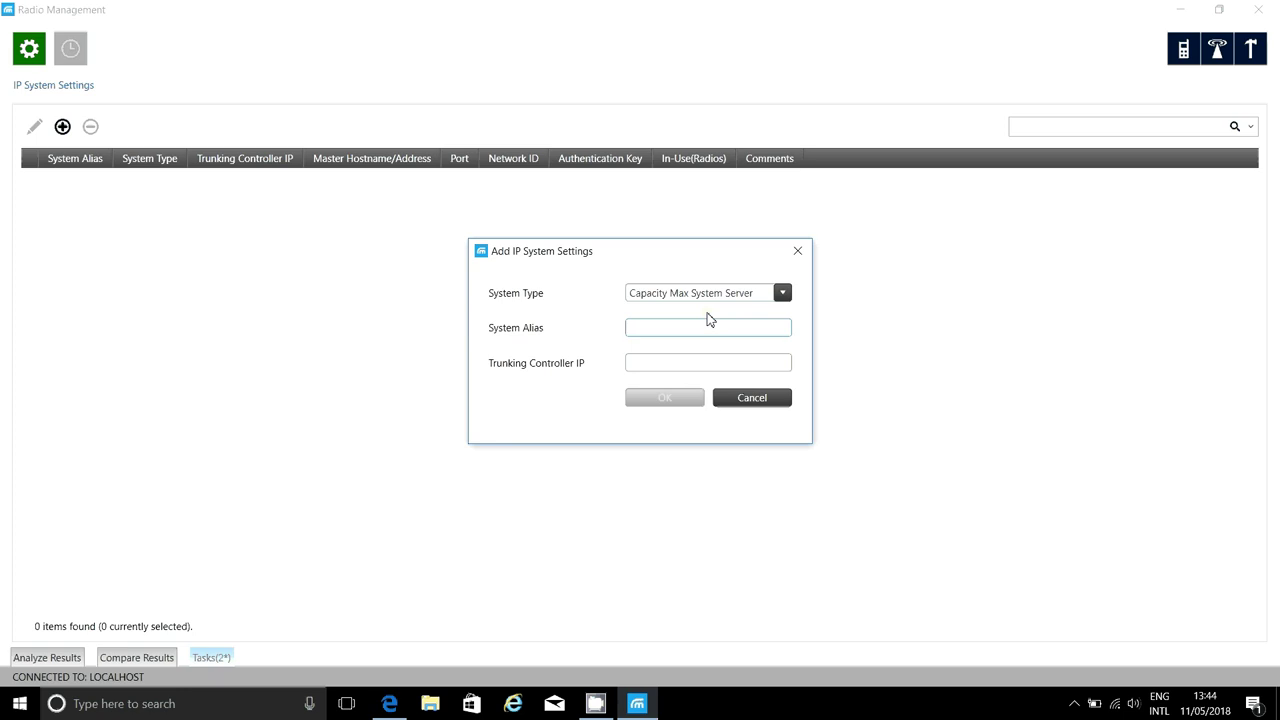
text(Baroda)
click(673, 370)
text(172.21.0.1)
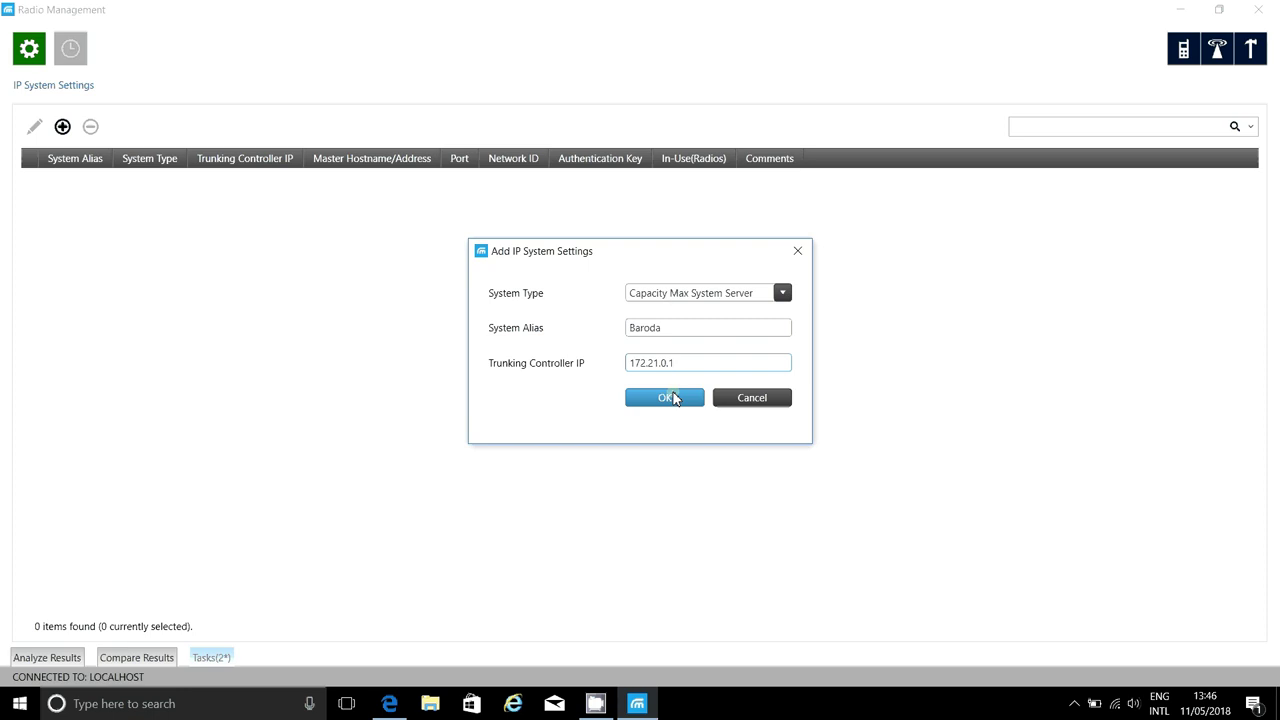
click(674, 398)
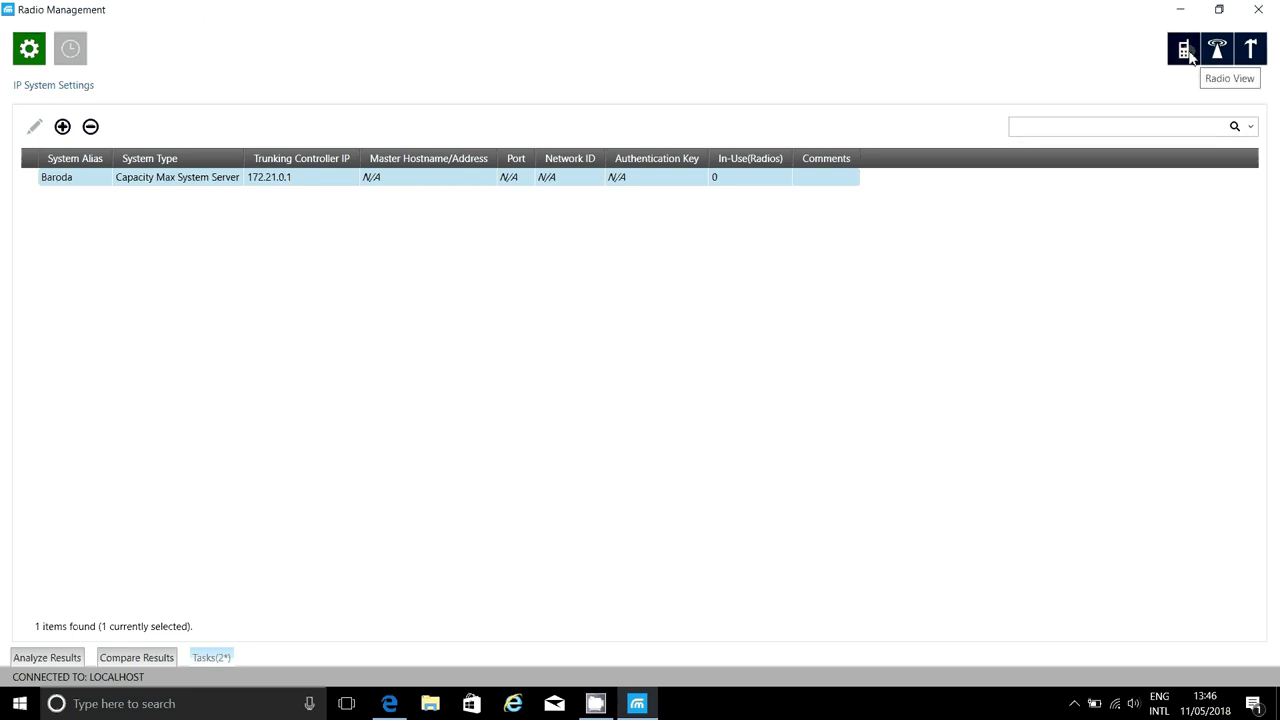
Step: Assign the Baroda IP system settings to device MXQ547056B in the radio list
click(1186, 52)
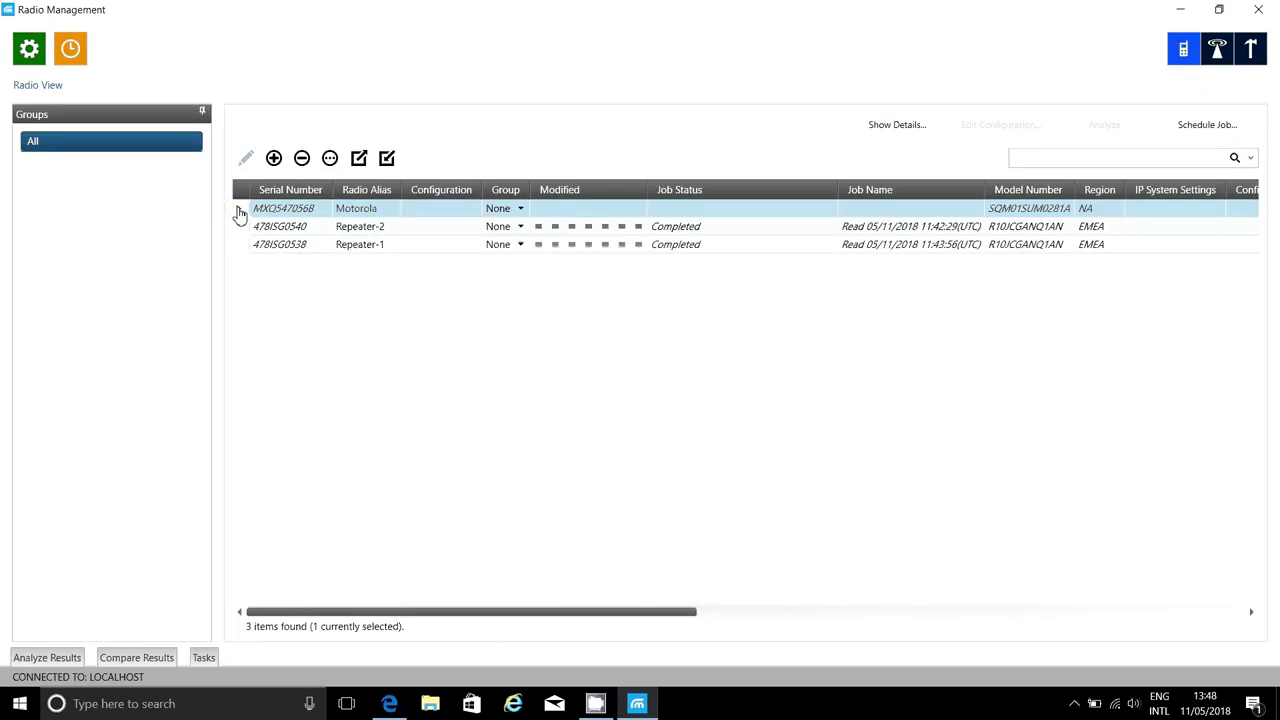
right_click(240, 211)
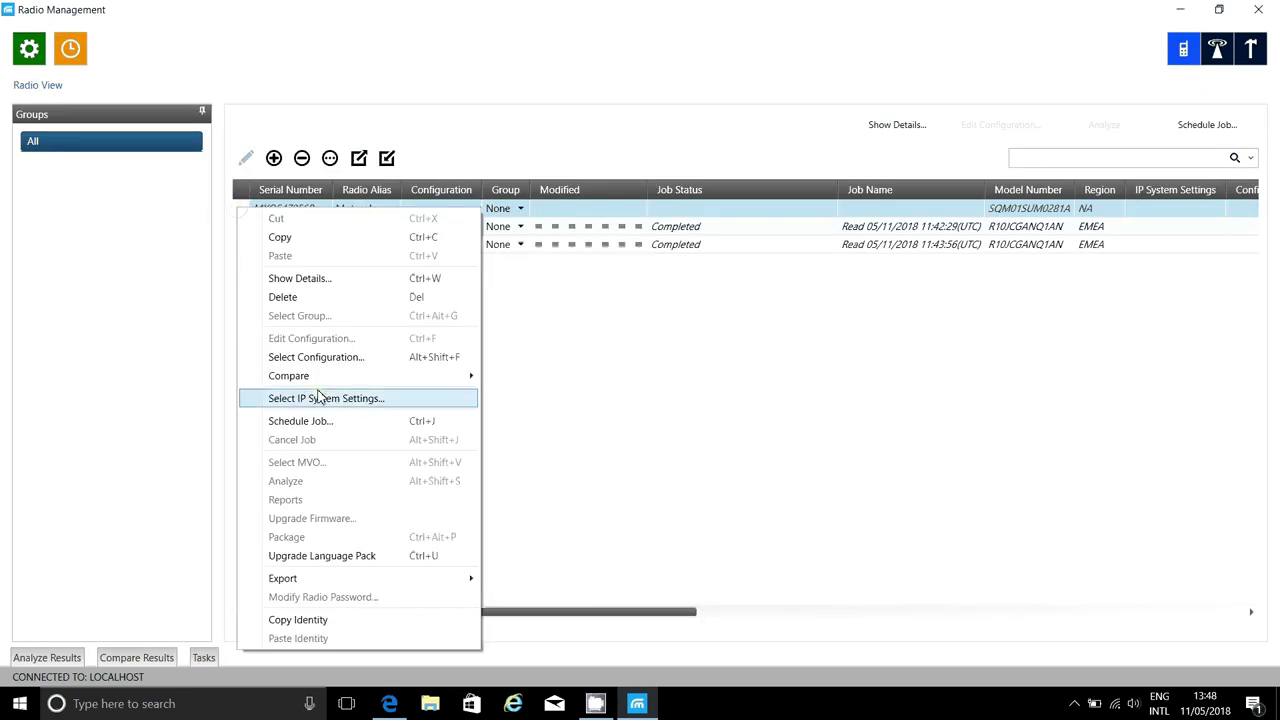
click(322, 398)
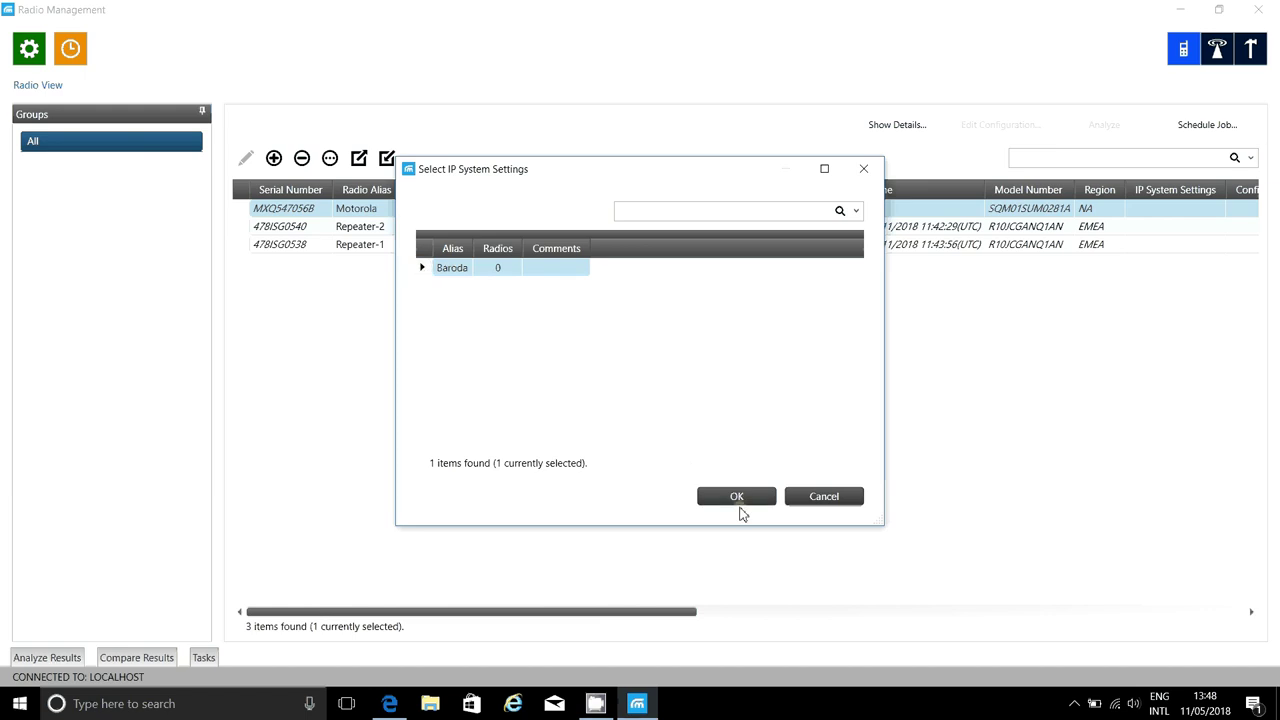
click(740, 500)
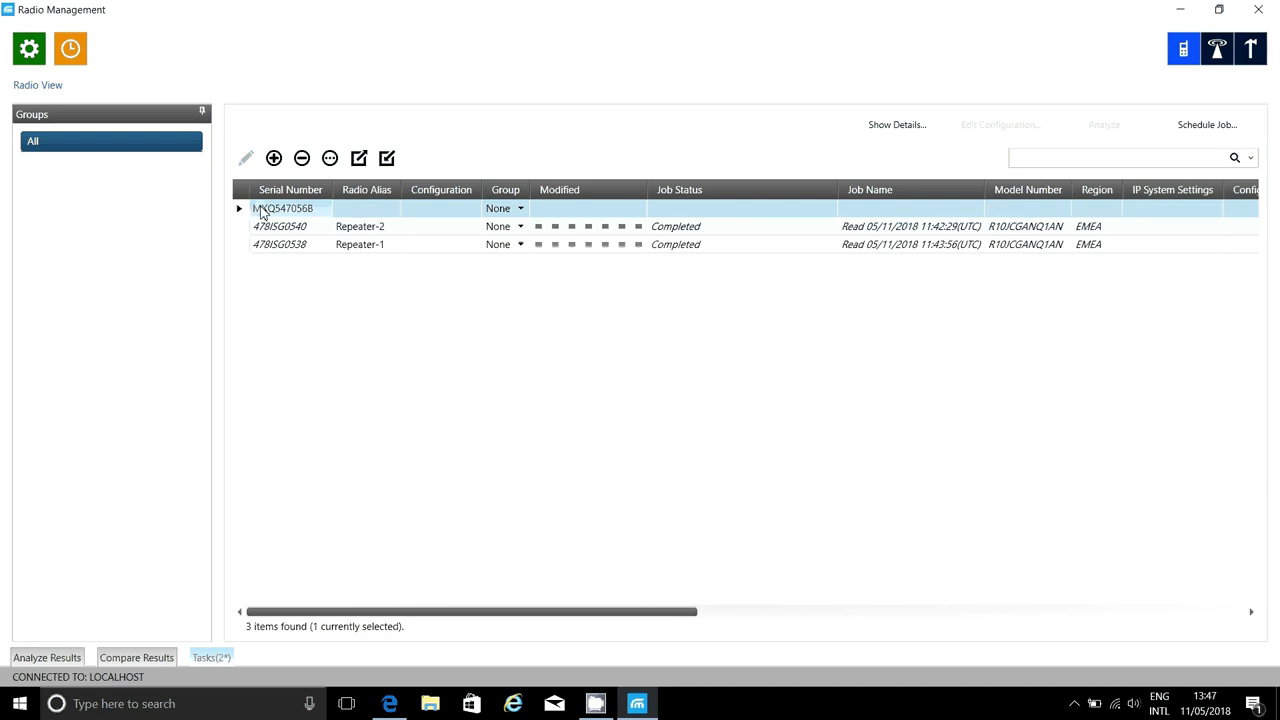
Step: Set the MVO of device MXQ547056B by creating an infrastructure device with product family Capacity Max System Server, version R03.00.00
right_click(261, 210)
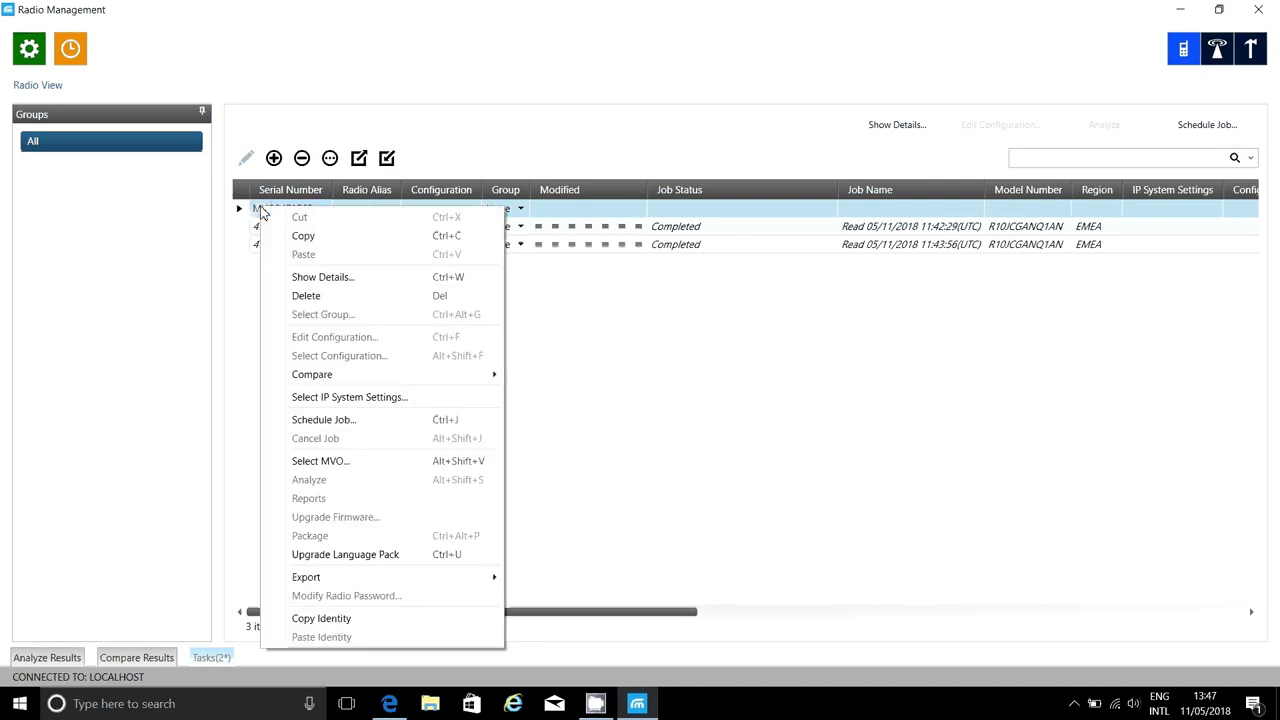
click(341, 464)
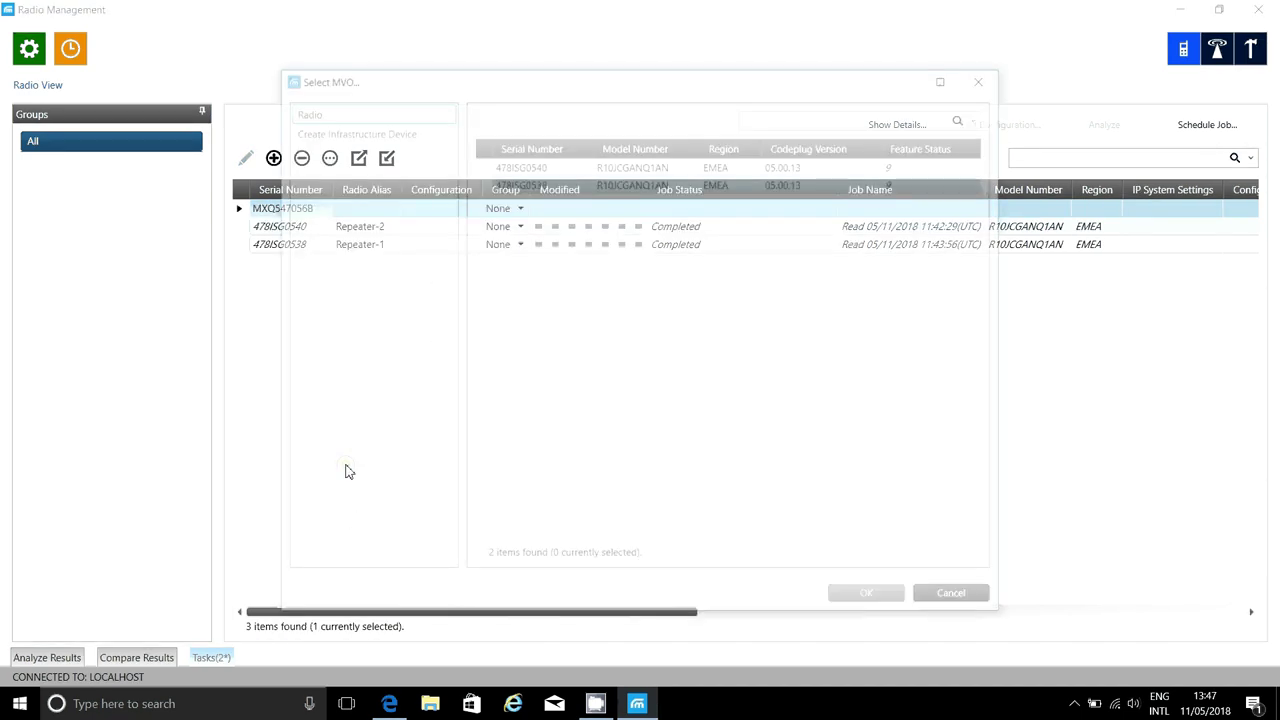
click(365, 128)
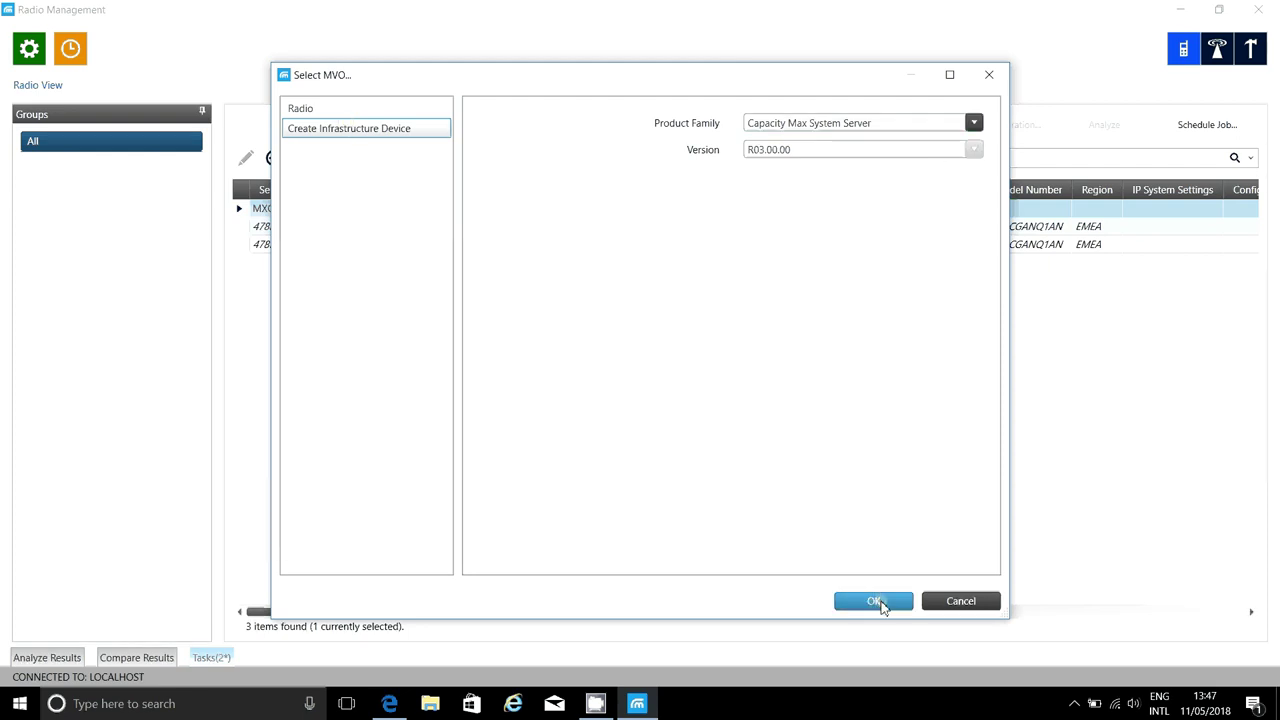
click(875, 601)
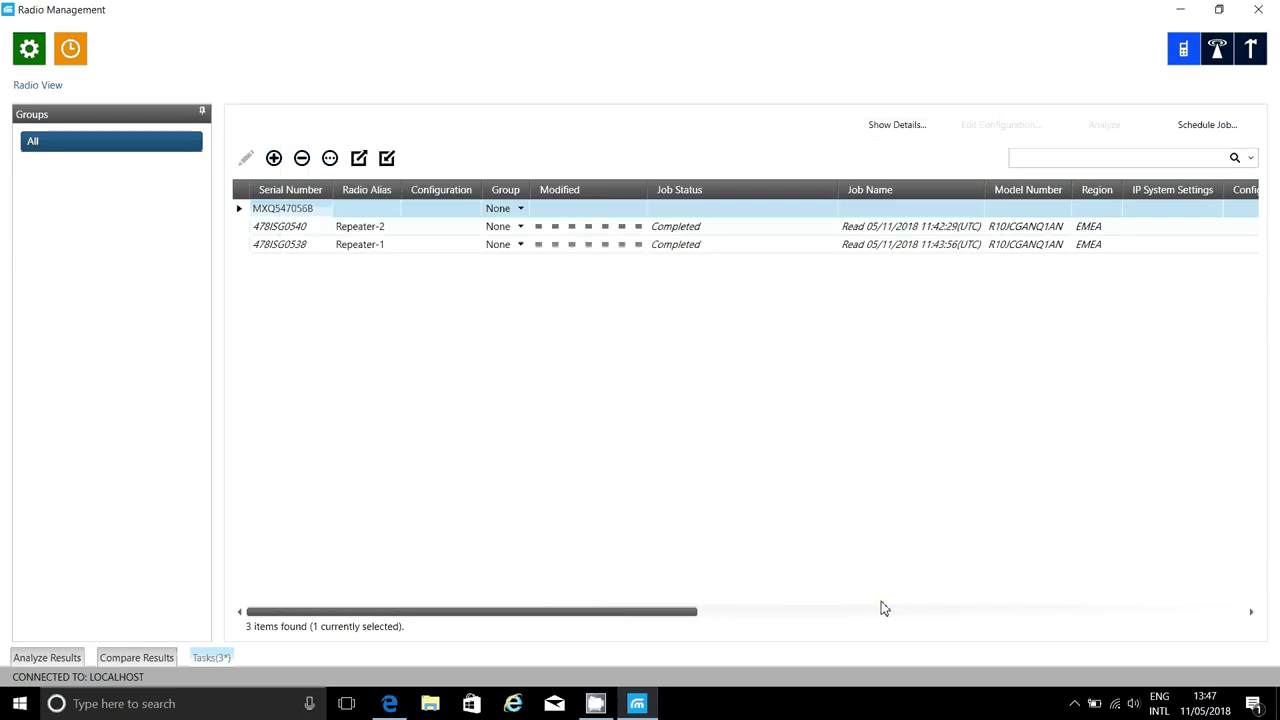
Step: Schedule a read job for device MXQ547056B using the IP Program connection method
right_click(241, 215)
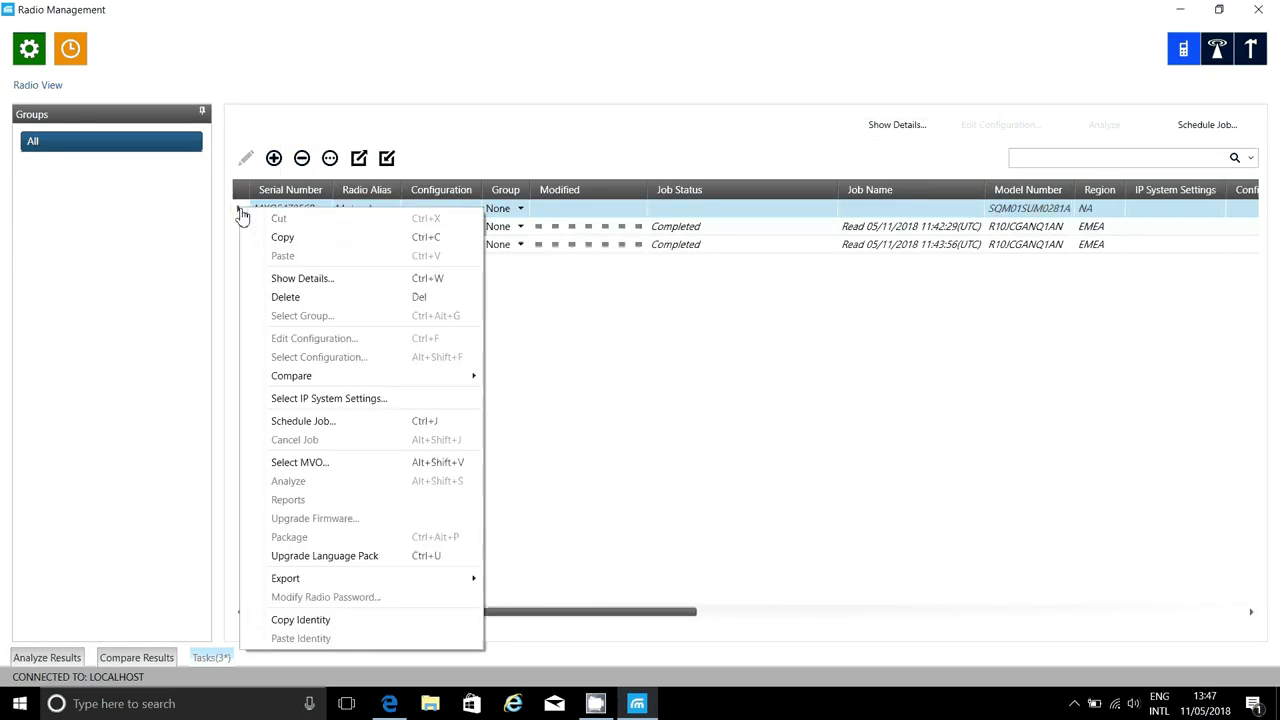
click(354, 422)
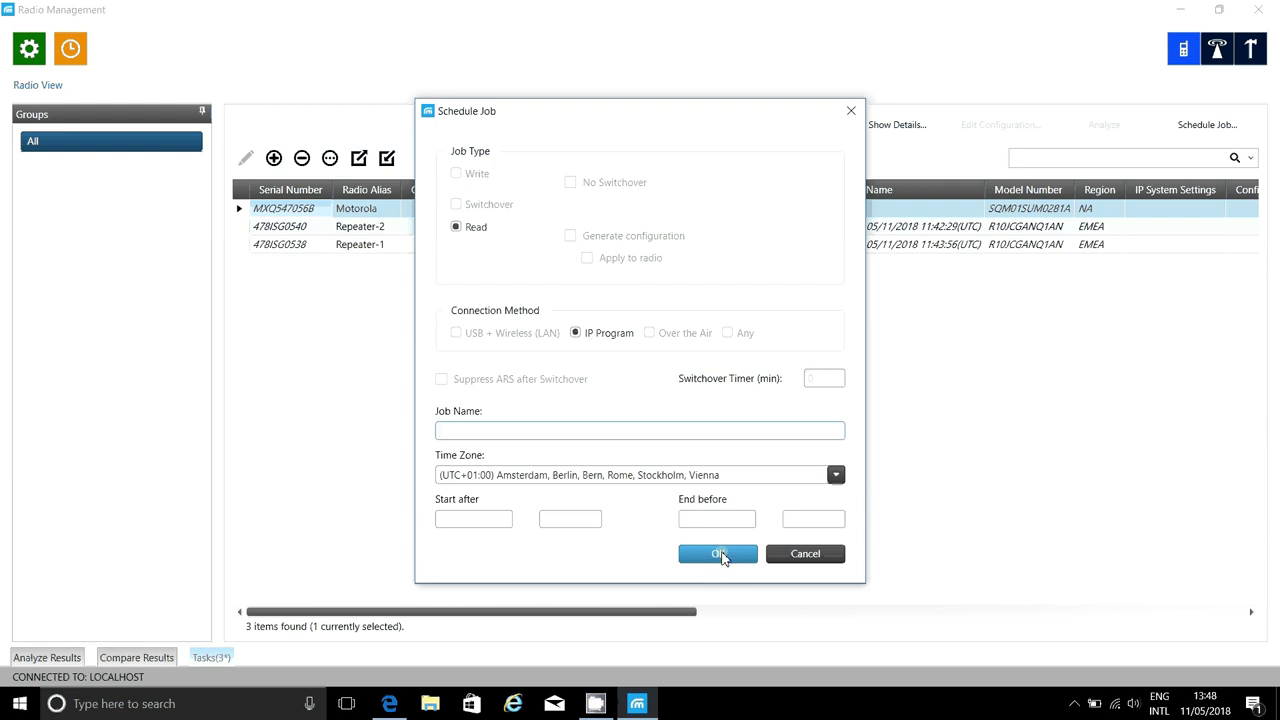
click(719, 555)
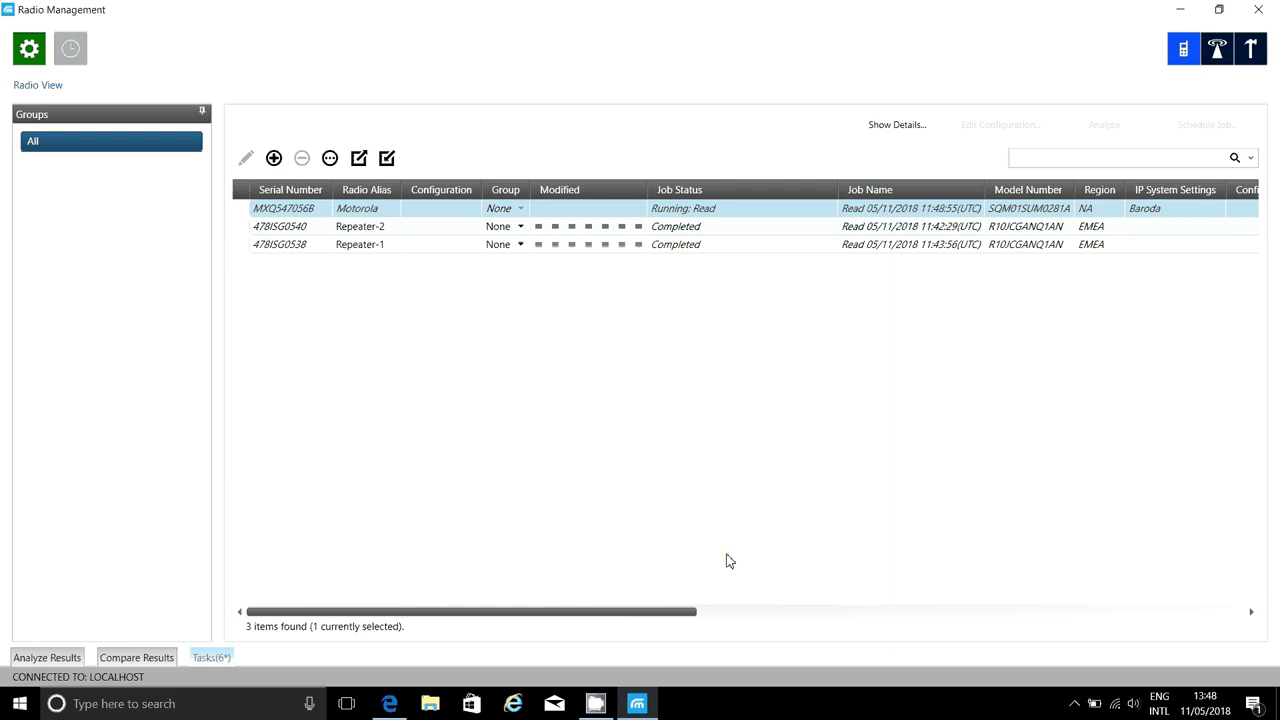